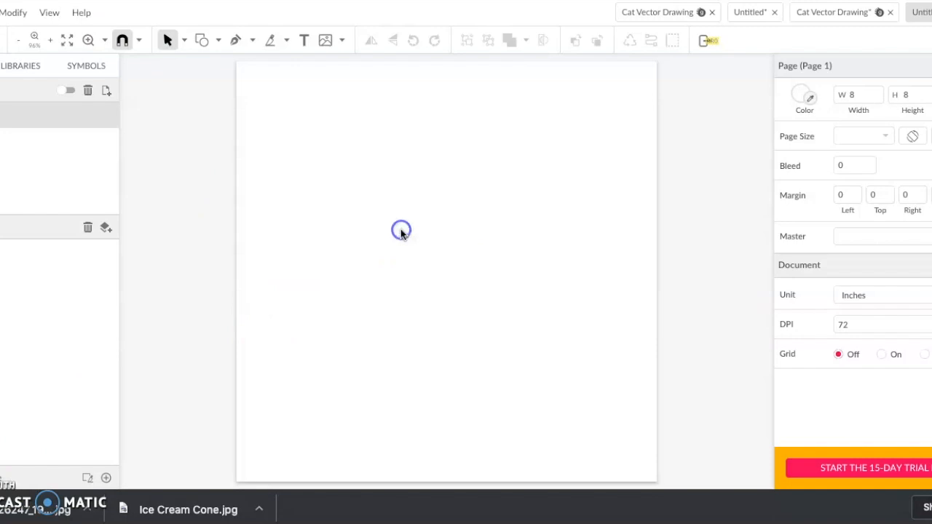
Step: Place the dog photo across the page's full 8-inch width and crop it tightly around the dog's head and ears
left_click_drag(527, 332, 364, 214)
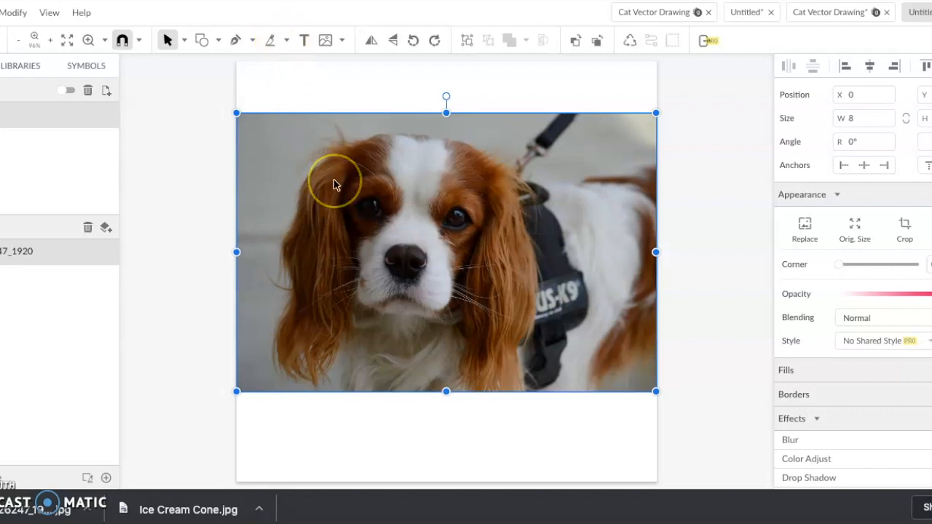
double_click(287, 152)
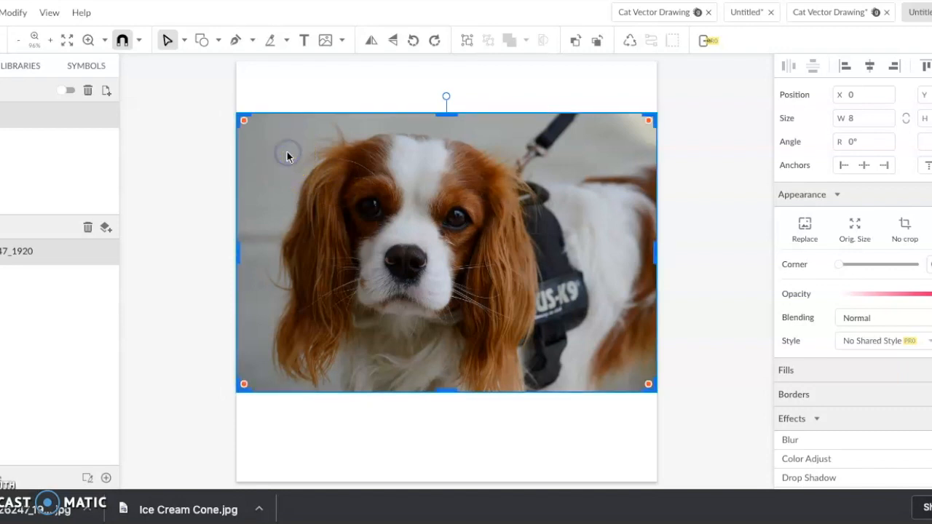
left_click_drag(651, 116, 540, 127)
left_click_drag(241, 383, 264, 389)
left_click(402, 264)
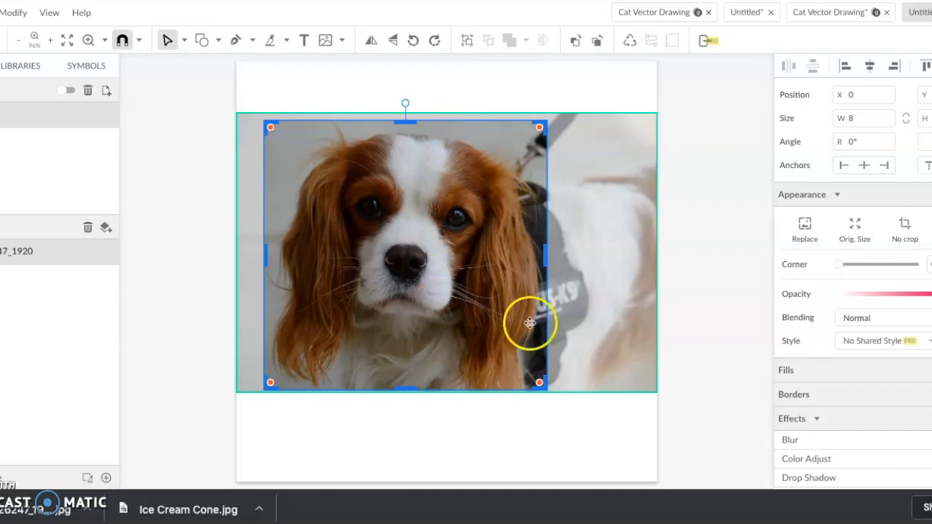
left_click(630, 88)
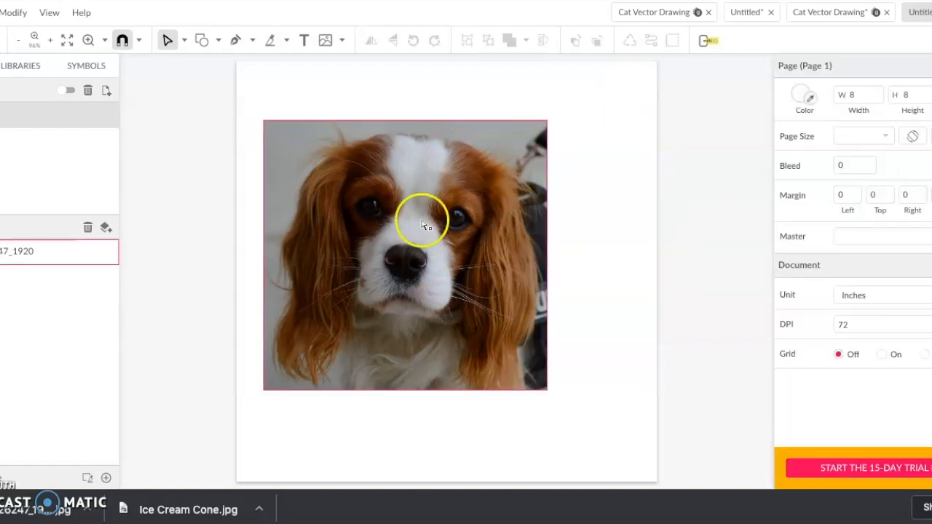
Step: Move the cropped photo toward the page's centre and shift the image within its crop frame to centre the dog's face
double_click(426, 252)
mouse_move(424, 250)
left_mouse_down()
mouse_move(411, 253)
mouse_move(435, 256)
left_mouse_up()
left_click(685, 298)
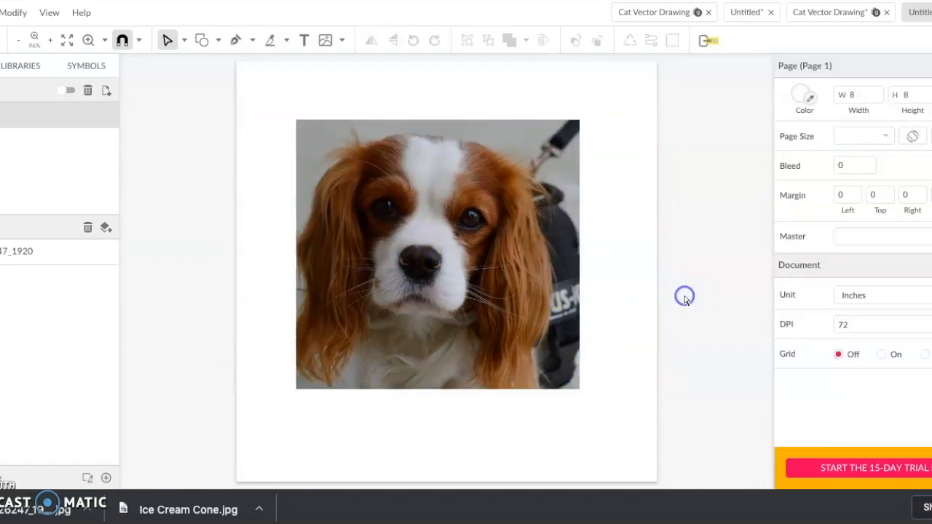
double_click(429, 271)
left_click_drag(427, 266, 439, 268)
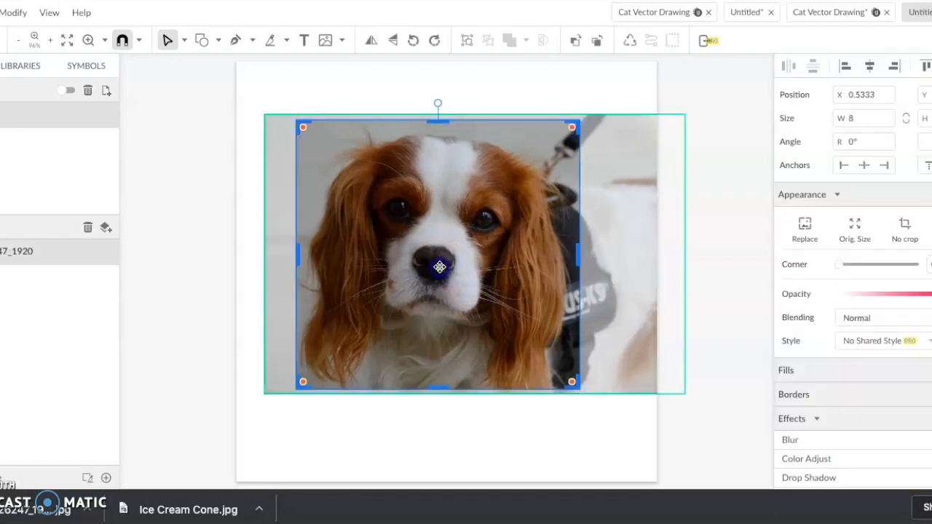
left_click(249, 269)
Step: Rotate the cropped photo to 5.4° to straighten the dog's face
left_click(322, 247)
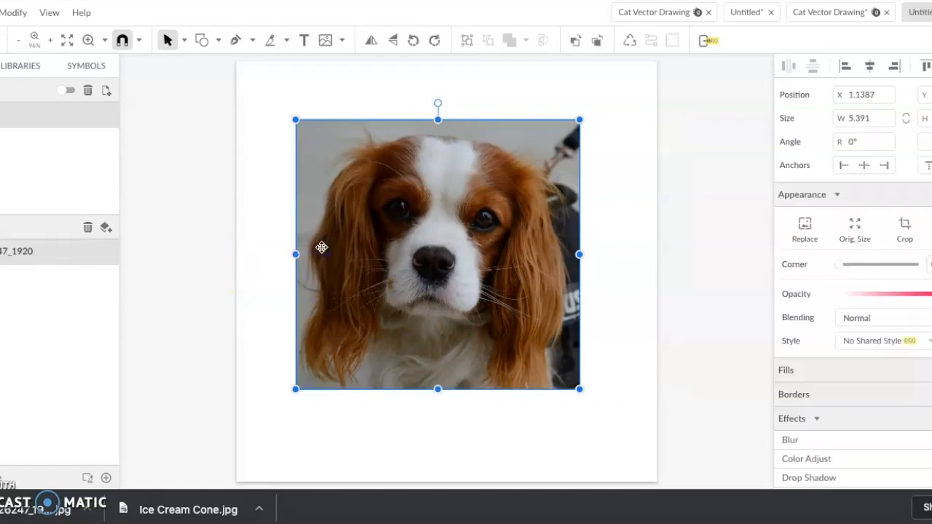
left_click_drag(438, 103, 429, 102)
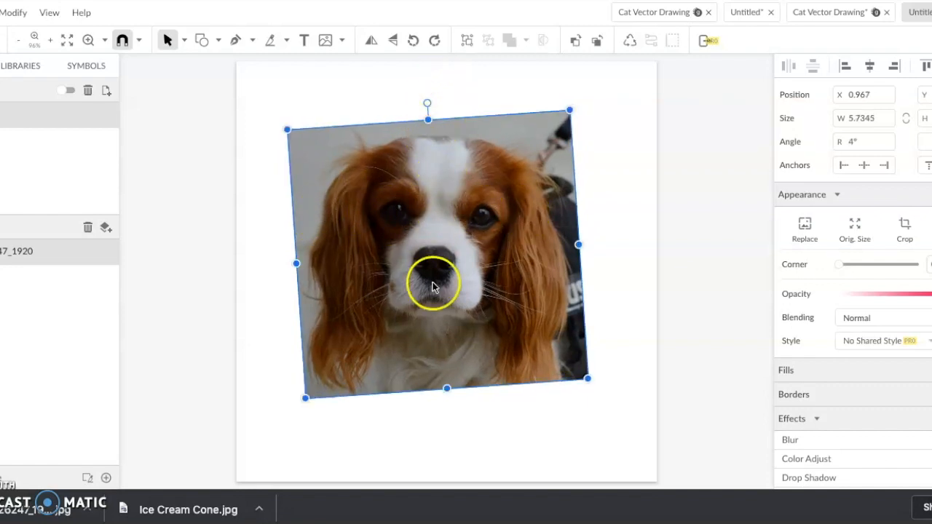
left_click_drag(423, 103, 425, 102)
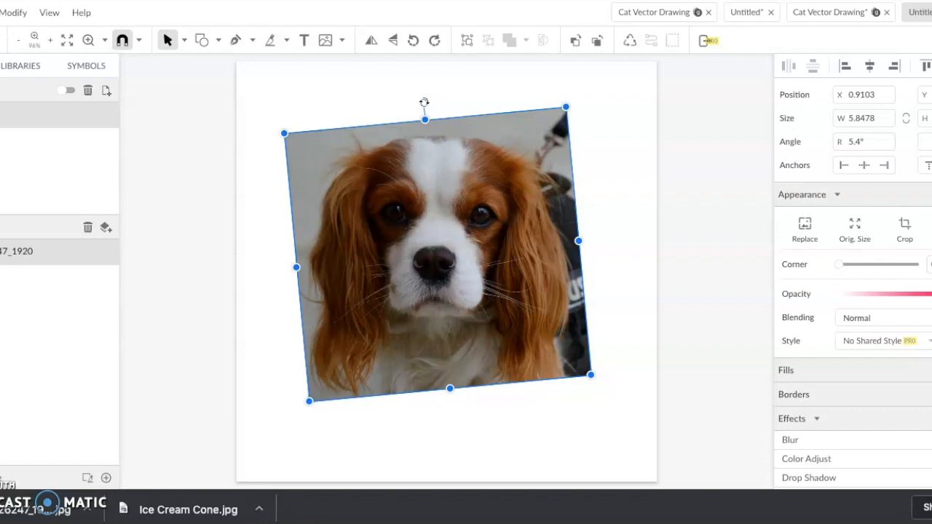
Step: Draw a straight vertical guide line with the Path tool down the middle of the dog's face, extending past the photo at both ends
left_click(234, 42)
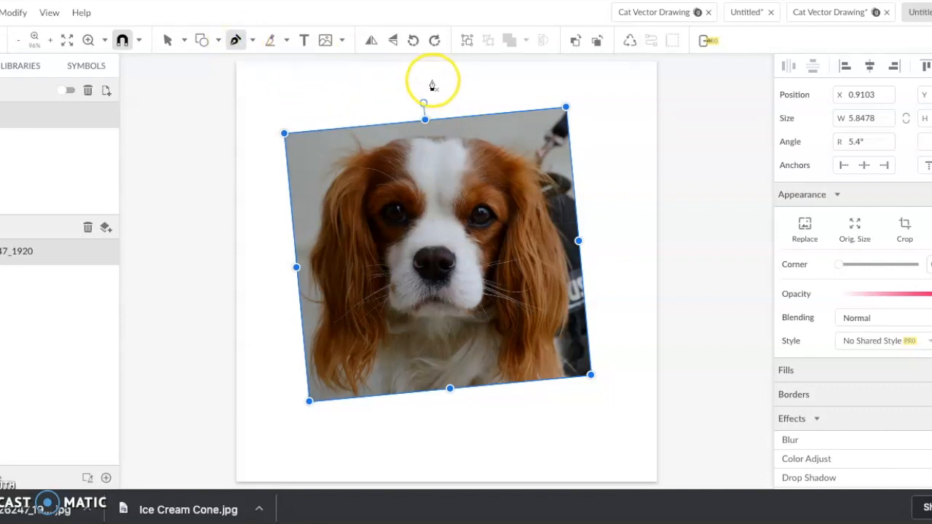
mouse_move(434, 79)
left_mouse_down()
mouse_move(426, 389)
mouse_move(438, 442)
mouse_move(437, 430)
left_mouse_up()
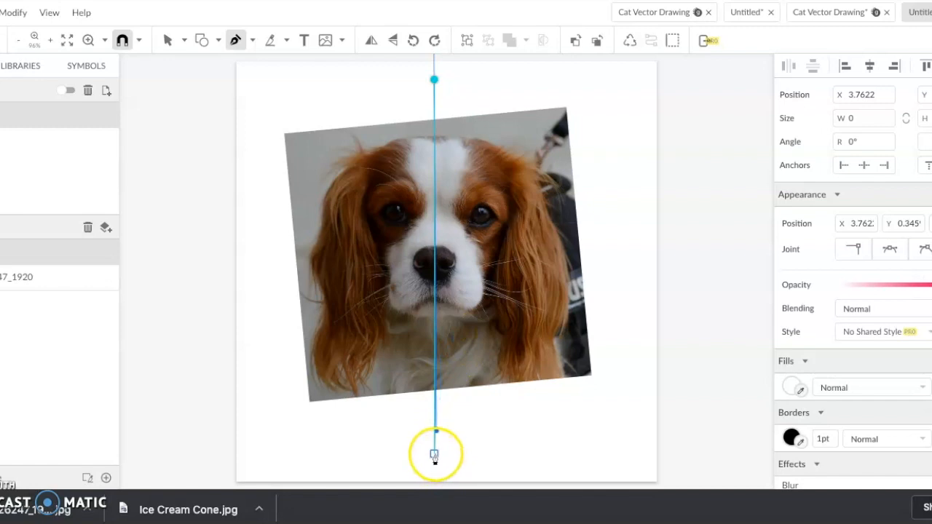
key("super+z")
left_click(429, 89)
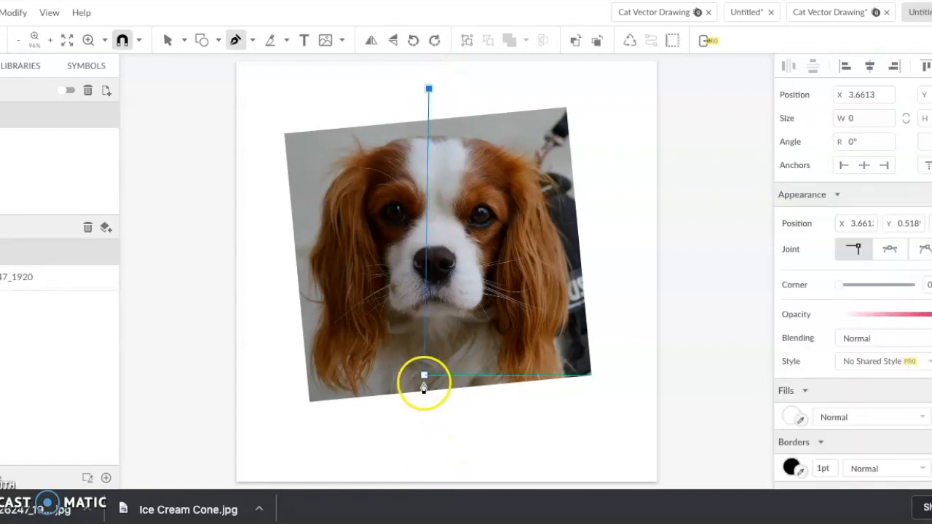
left_click(429, 442)
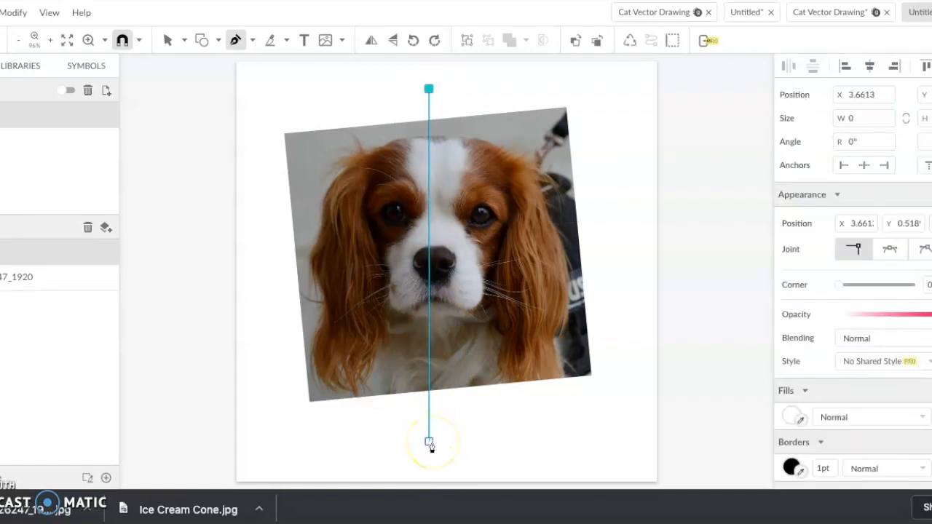
mouse_move(430, 444)
left_mouse_down()
mouse_move(409, 443)
mouse_move(429, 446)
left_mouse_up()
left_click(426, 447)
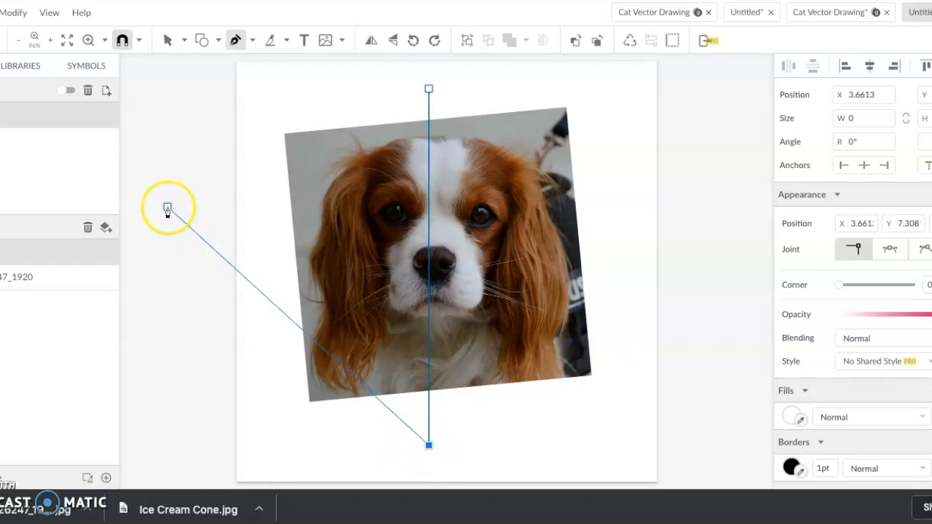
key("Escape")
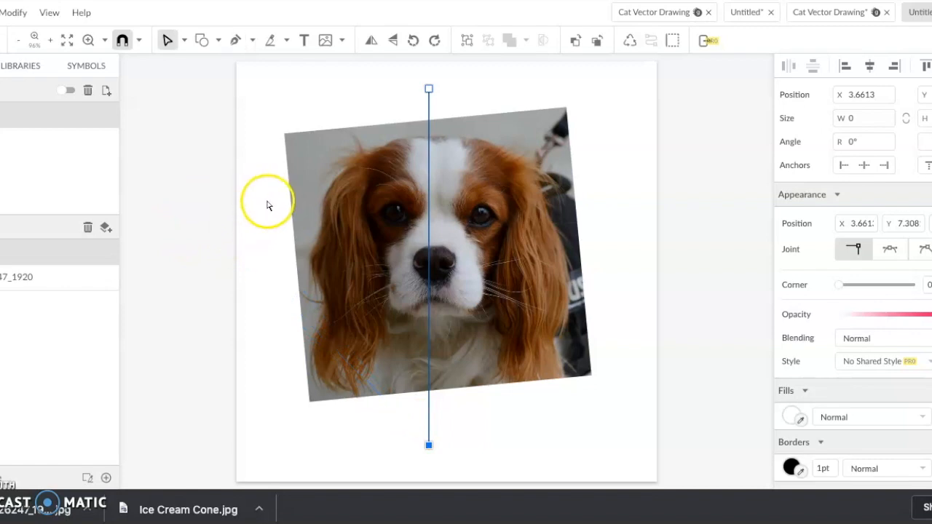
left_click(267, 211)
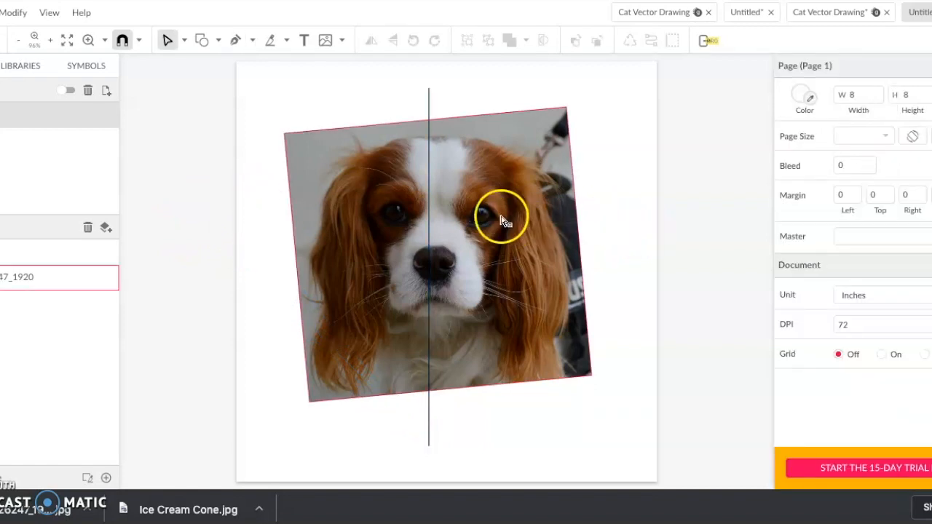
Step: Draw a straight horizontal guide line about 6.5 inches wide across the photo at the dog's eye level
left_click(235, 40)
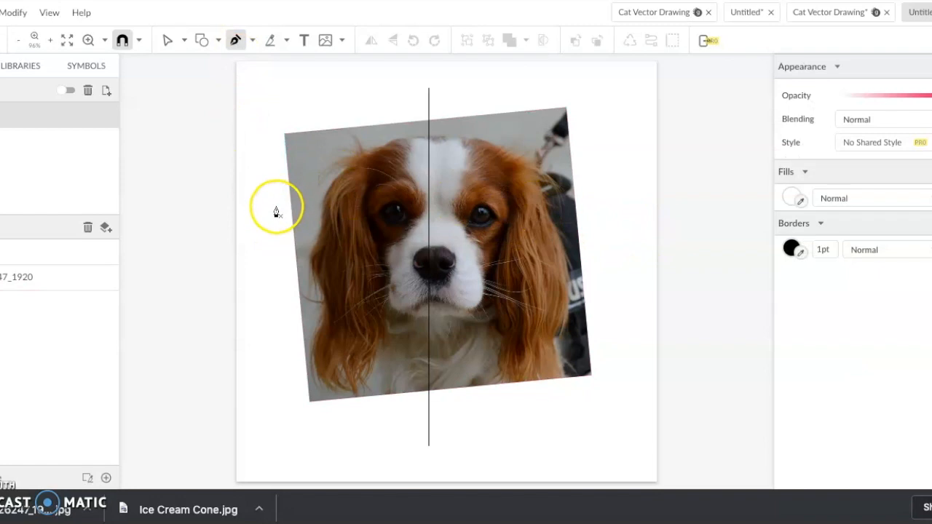
left_click(274, 210)
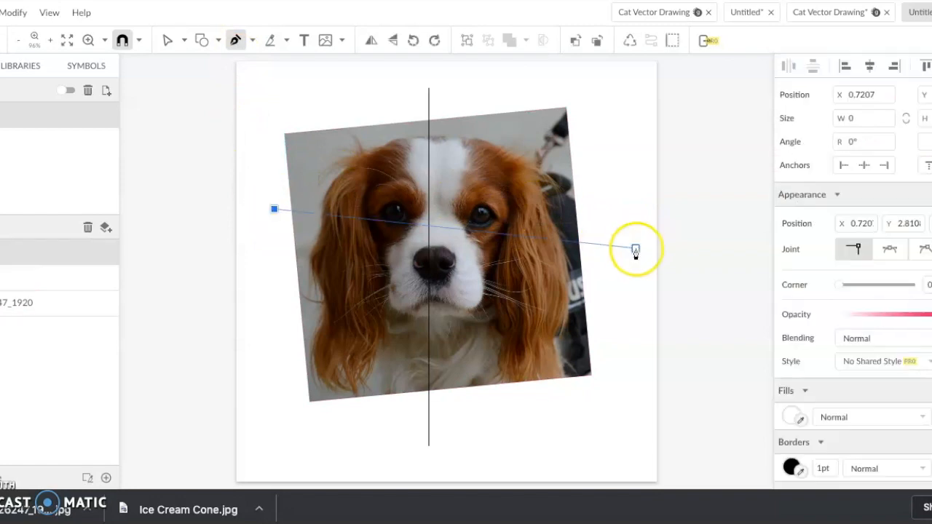
left_click(615, 210)
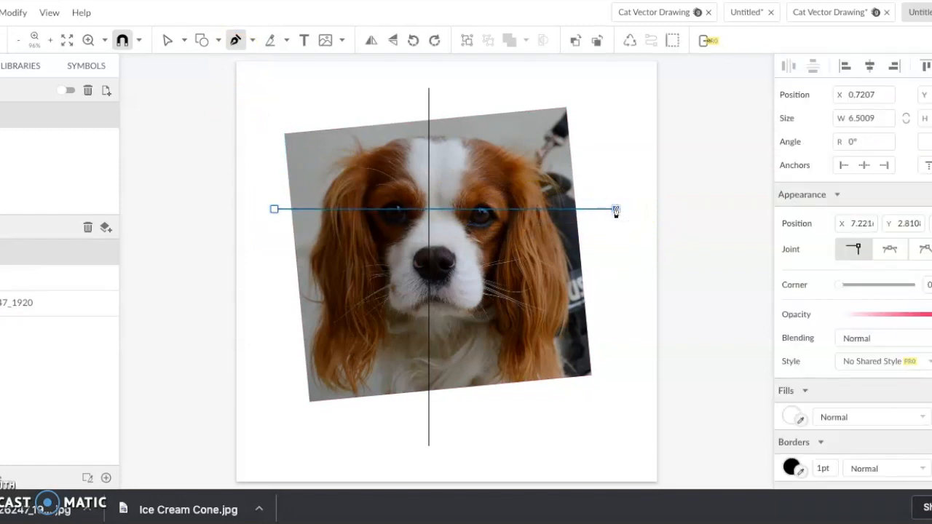
left_click(164, 41)
Step: Reposition the photo and rotate it to 6.3° so the eyes lie along the horizontal guide and the nose on the vertical one
left_click(343, 188)
left_click(329, 152)
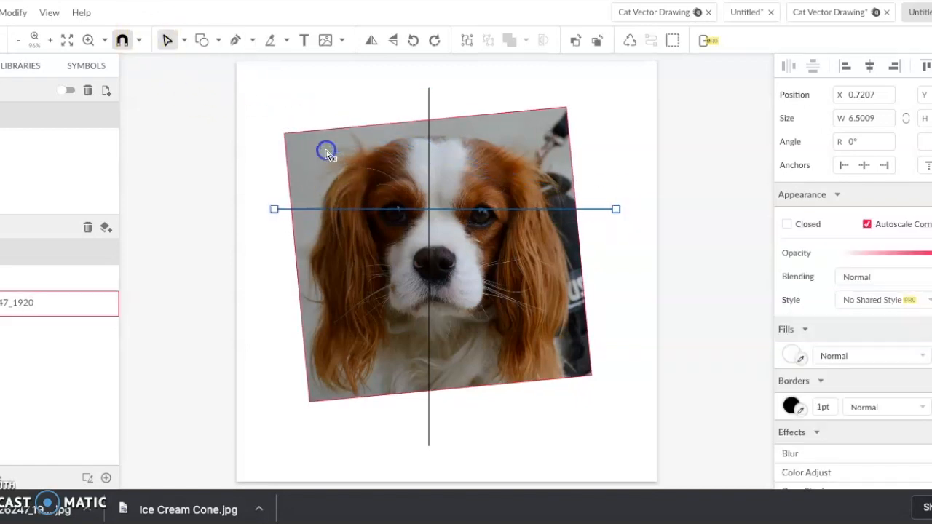
double_click(331, 154)
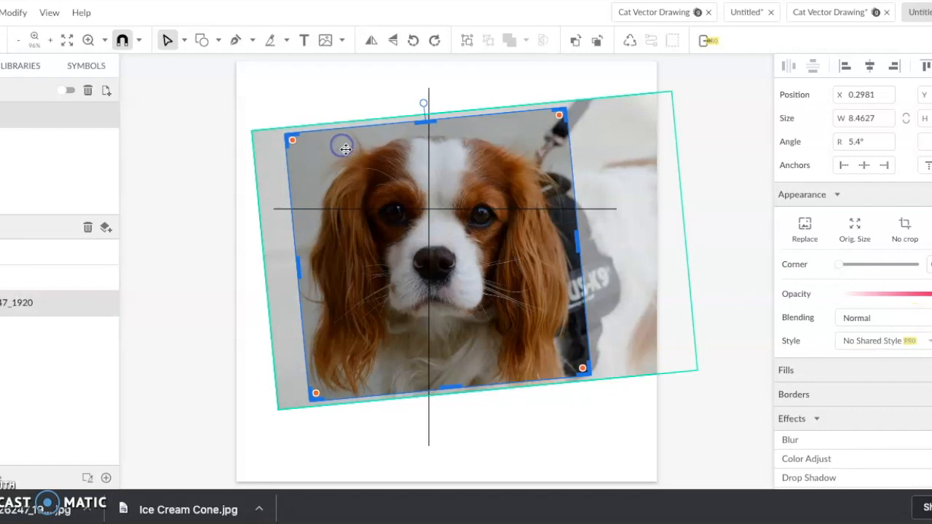
left_click(316, 151)
double_click(316, 152)
mouse_move(366, 162)
left_mouse_down()
mouse_move(356, 157)
mouse_move(375, 166)
left_mouse_up()
left_click_drag(411, 100, 414, 98)
left_click_drag(400, 156, 399, 160)
key("Right")
key("Right")
key("Right")
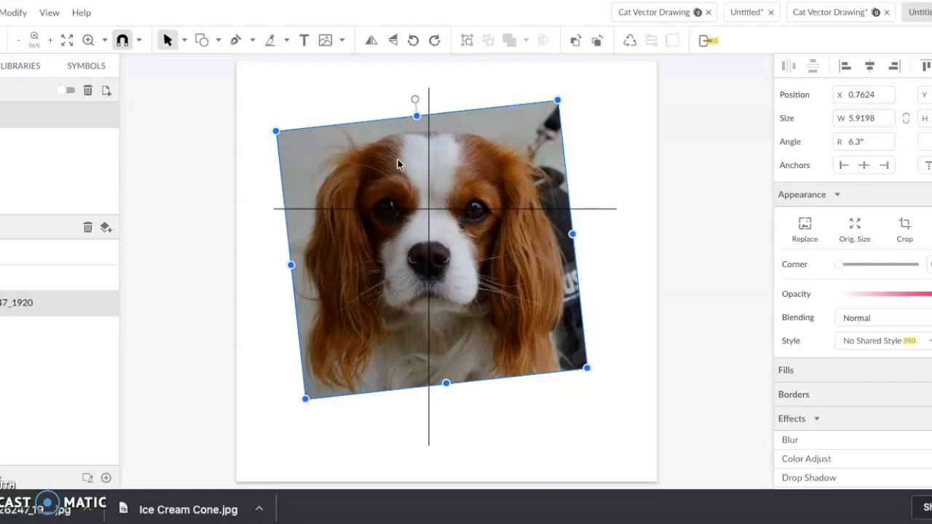
Step: Delete the horizontal guide line and keep the vertical one
left_click(274, 209)
key("Delete")
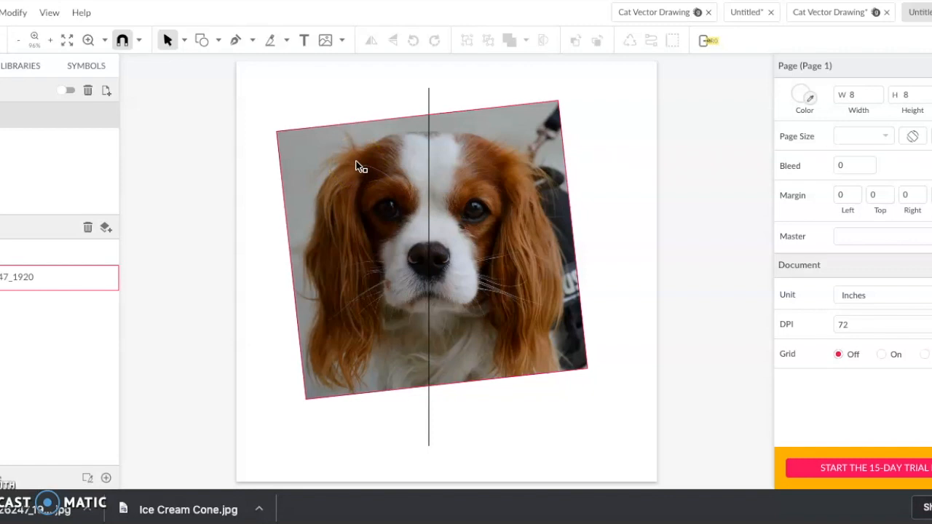
left_click(429, 96)
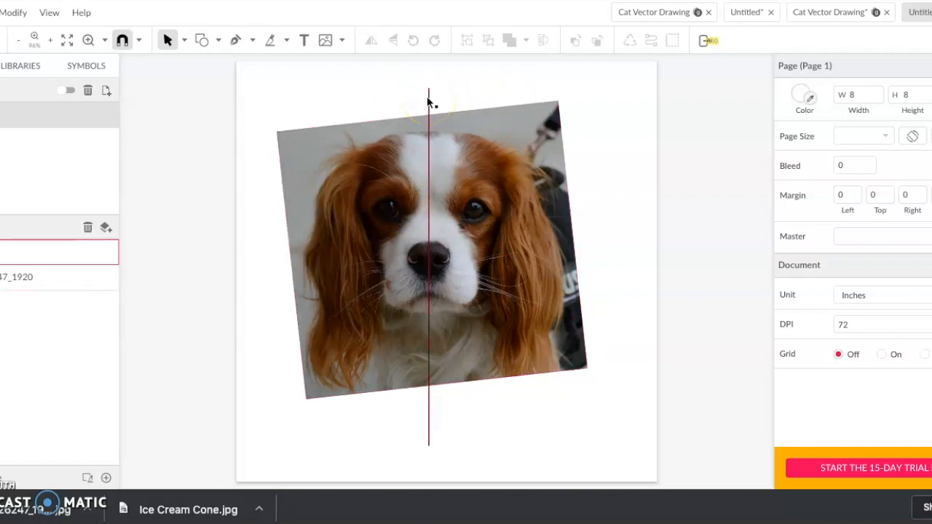
left_click(436, 143)
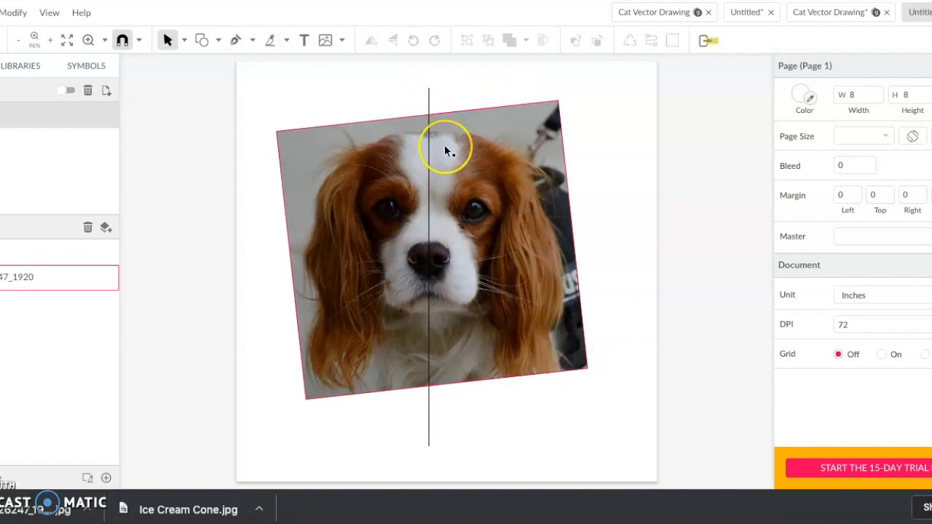
Step: Start a new path with its first point at the top of the dog's head, beside the vertical guide line
scroll(444, 145, "up", 3)
scroll(446, 150, "up", 2)
scroll(415, 171, "up", 2)
scroll(381, 219, "down", 2)
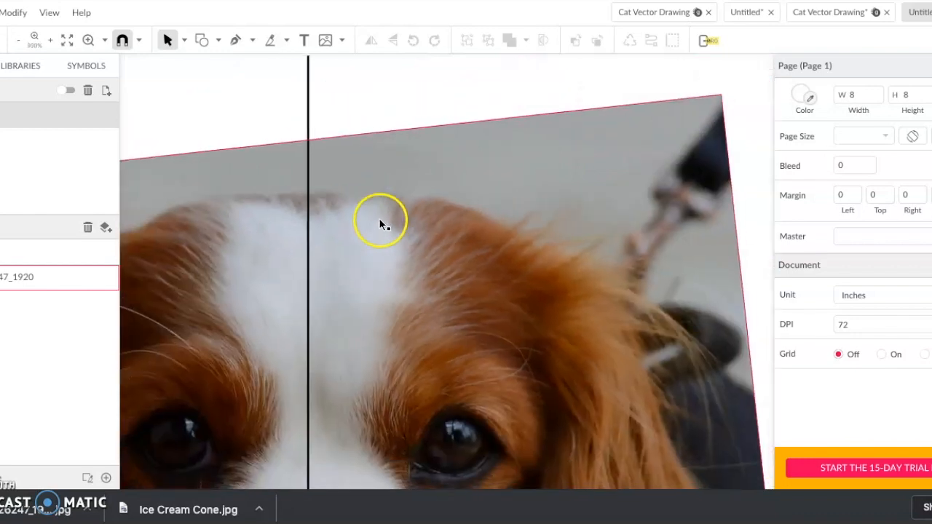
scroll(427, 241, "down", 2)
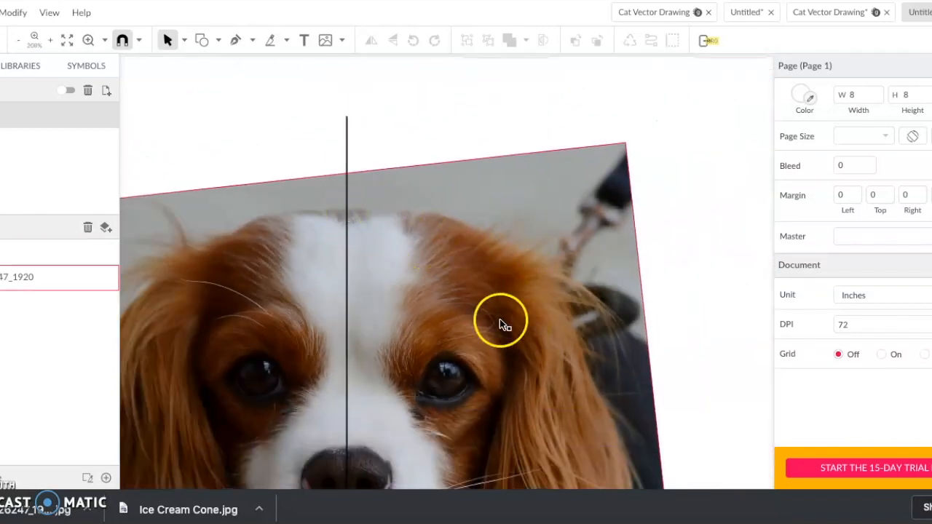
left_click(236, 40)
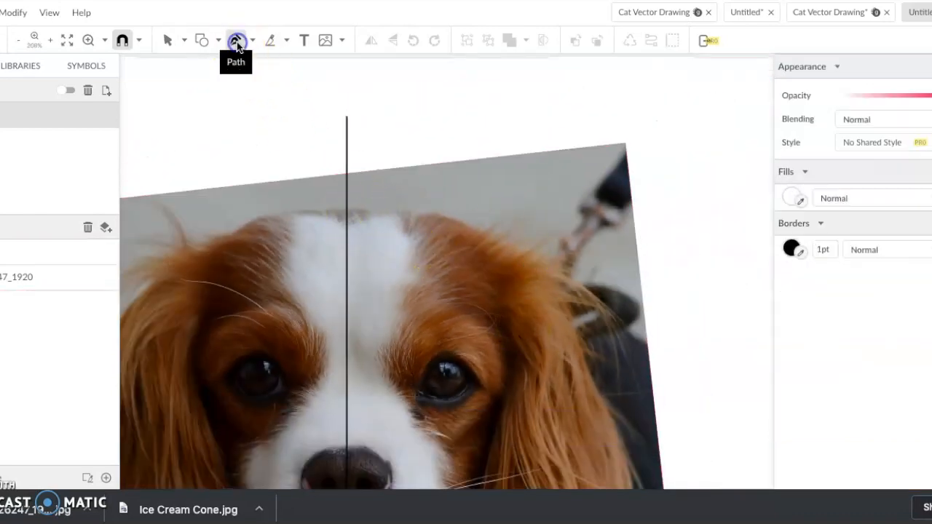
scroll(337, 200, "up", 2)
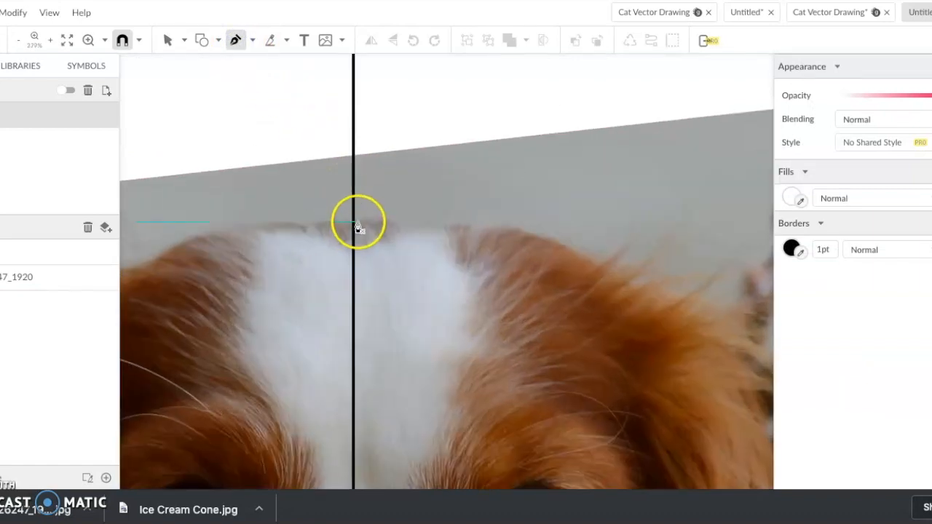
left_click(357, 221)
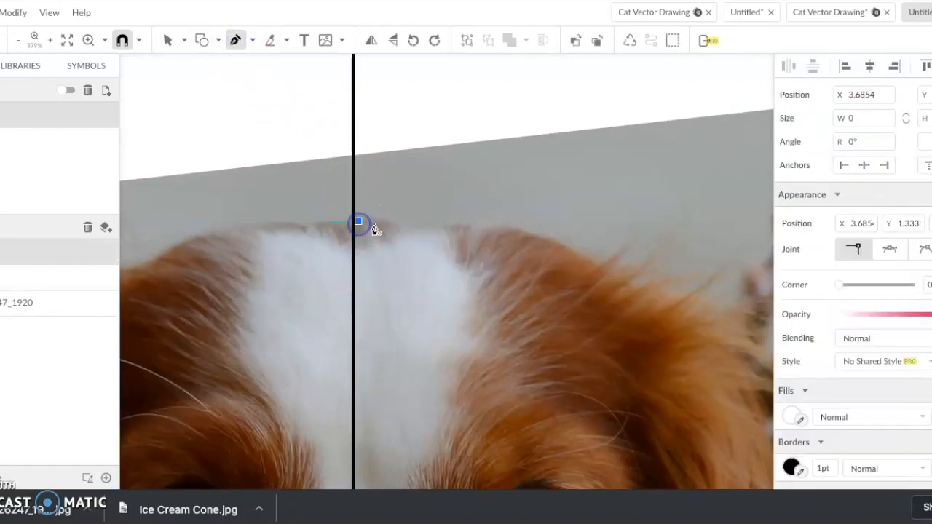
scroll(423, 221, "right", 3)
scroll(423, 222, "down", 2)
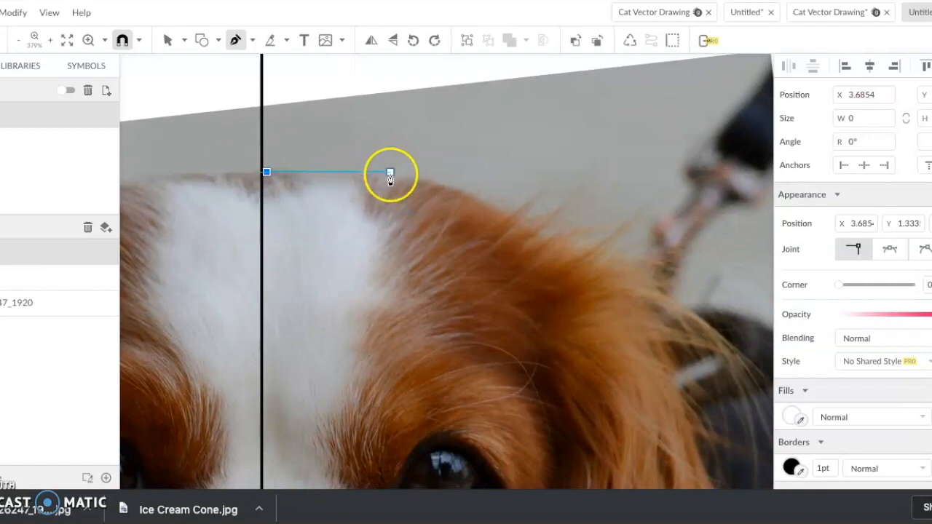
left_click_drag(417, 182, 437, 189)
left_click(482, 199)
left_click_drag(519, 215, 516, 217)
key("ctrl+z")
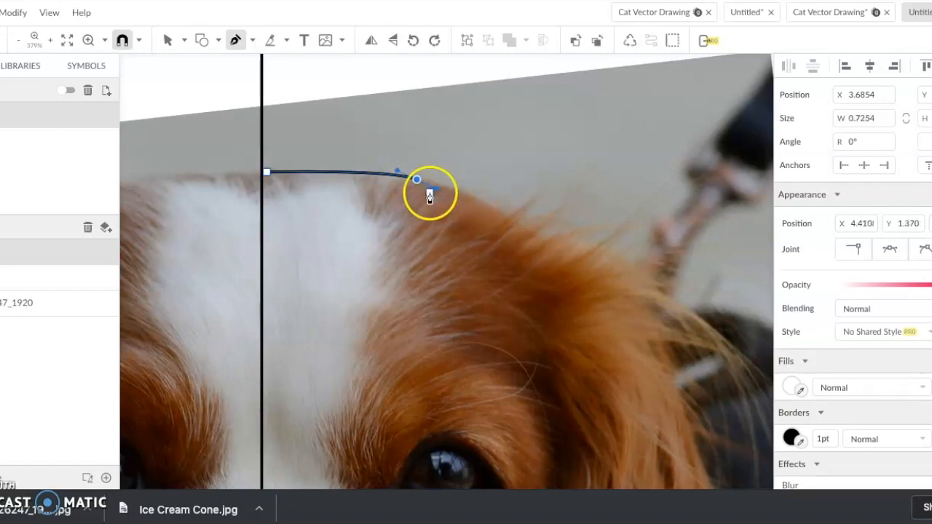
key("ctrl+z")
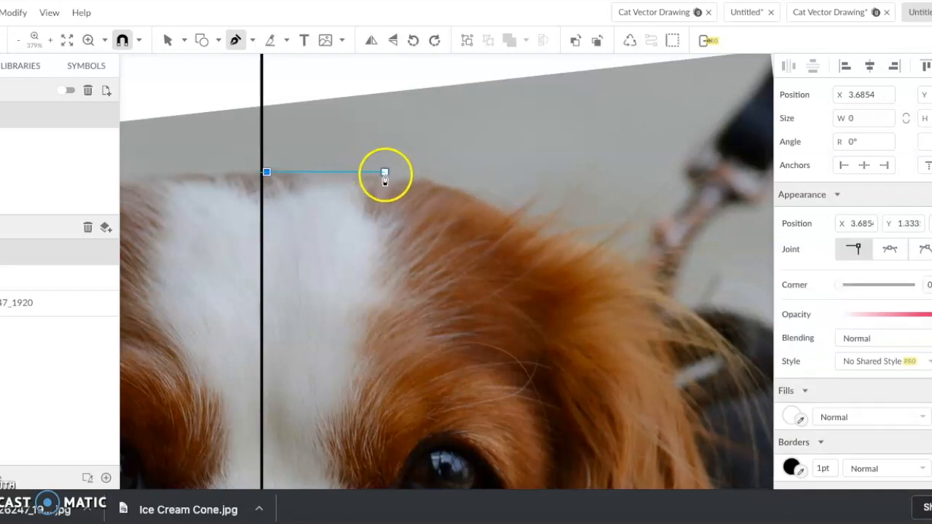
Step: Trace the top of the head from the vertical guide with two curved segments, about 1.32 inches wide in total
left_click_drag(392, 180, 463, 194)
key("ctrl+z")
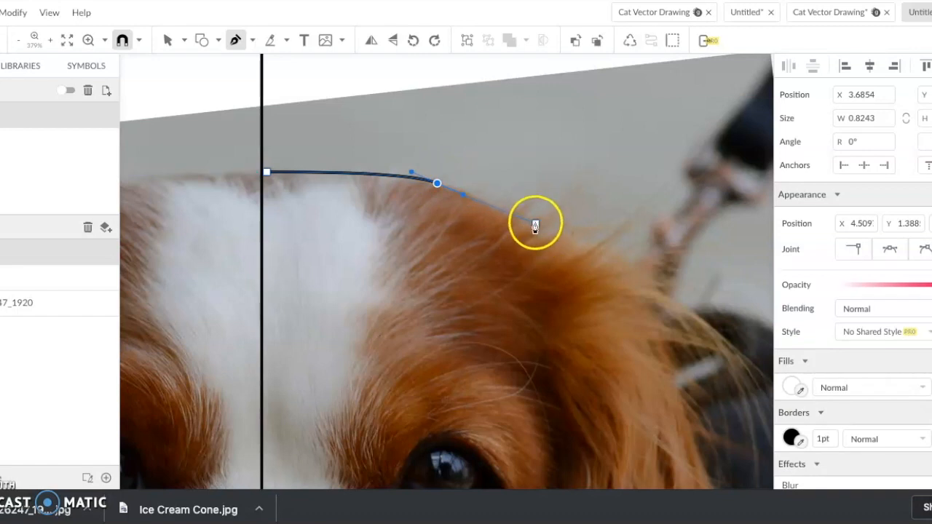
left_click(541, 220)
mouse_move(541, 220)
left_mouse_down()
mouse_move(573, 222)
mouse_move(538, 219)
left_mouse_up()
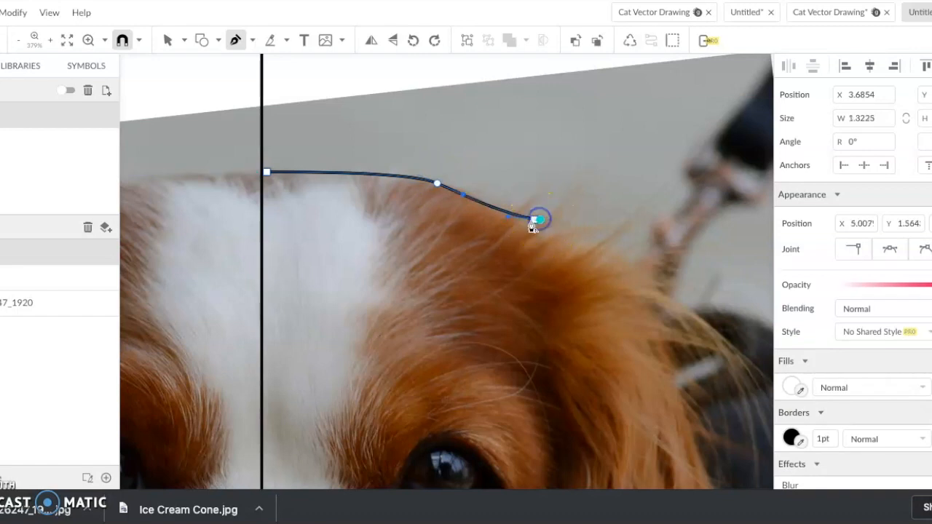
Step: Add the first pointed hair tuft to the path, extending it to about 1.66 inches wide and returning to the fur edge
scroll(518, 231, "up", 3)
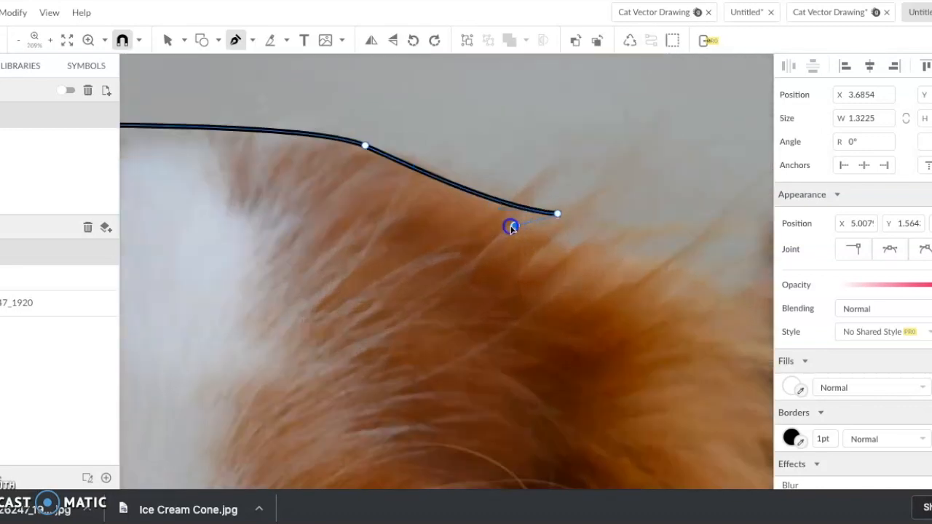
scroll(487, 235, "down", 4)
left_click_drag(487, 235, 500, 230)
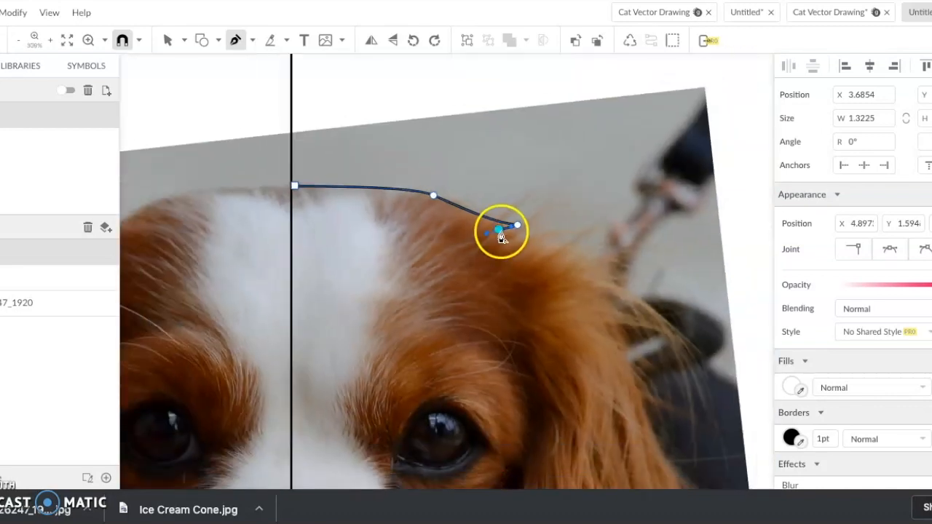
left_click(574, 229)
scroll(547, 255, "up", 5)
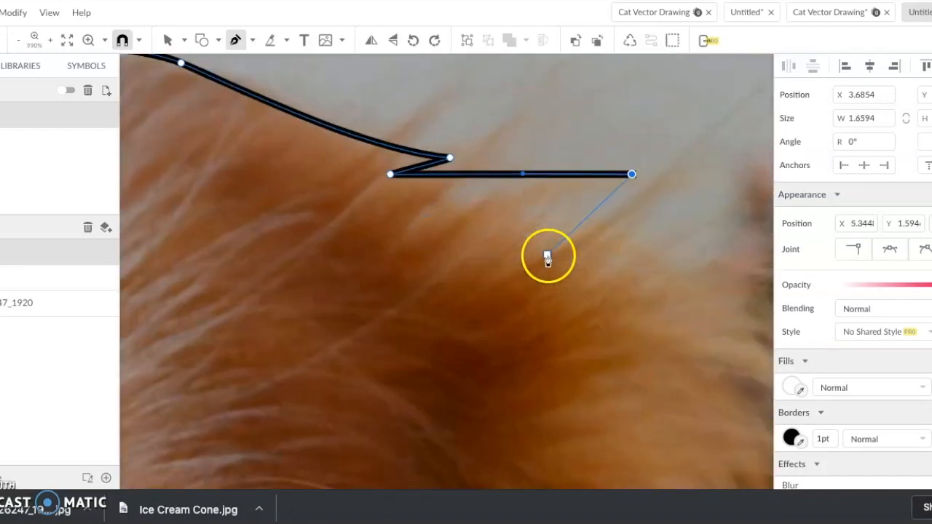
left_click_drag(407, 229, 352, 288)
left_click(406, 233)
scroll(406, 233, "down", 5)
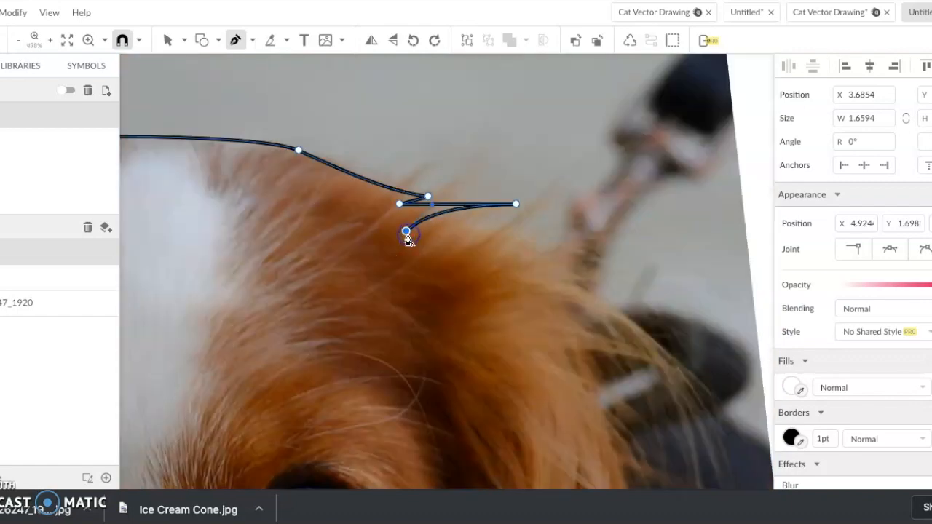
Step: Trace a second, upward-curving hair tuft, widening the path to about 1.91 inches before returning to the fur above the ear
left_click(476, 215)
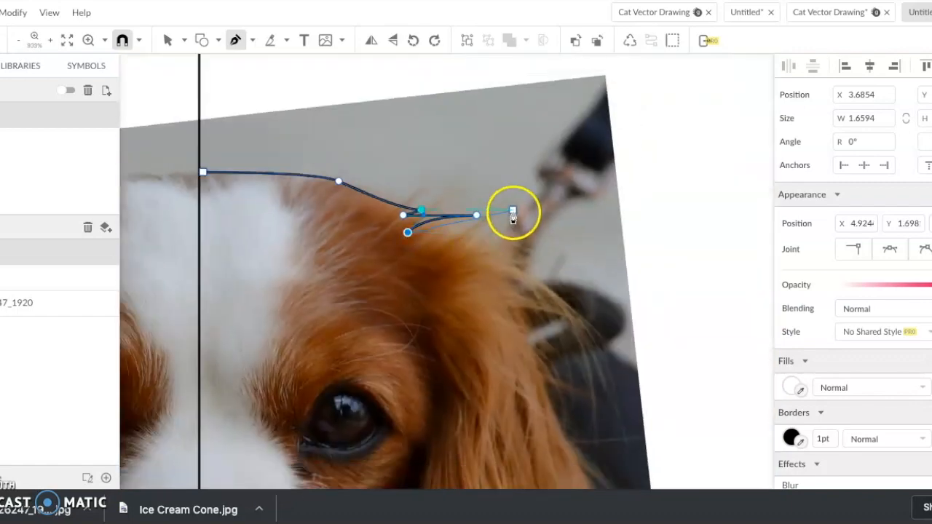
left_click_drag(518, 199, 575, 153)
left_click(518, 197)
scroll(520, 198, "up", 5)
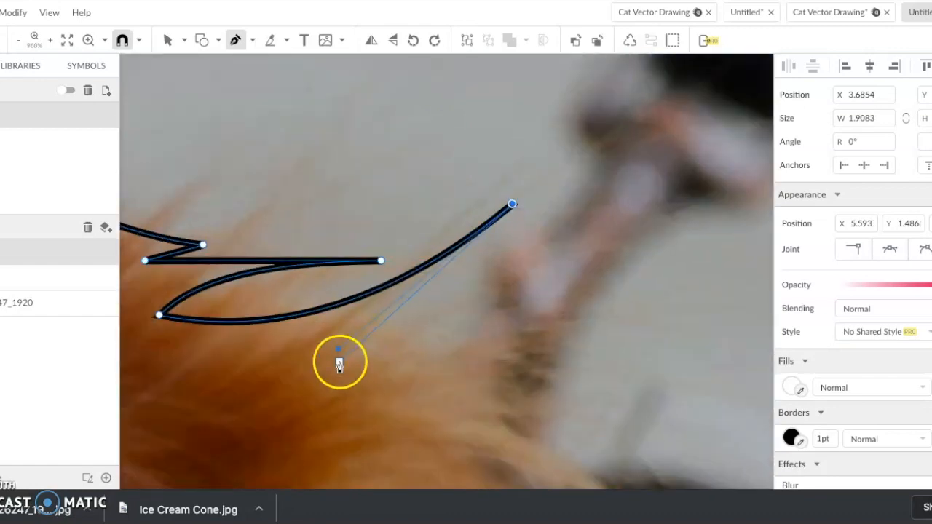
left_click_drag(242, 389, 233, 390)
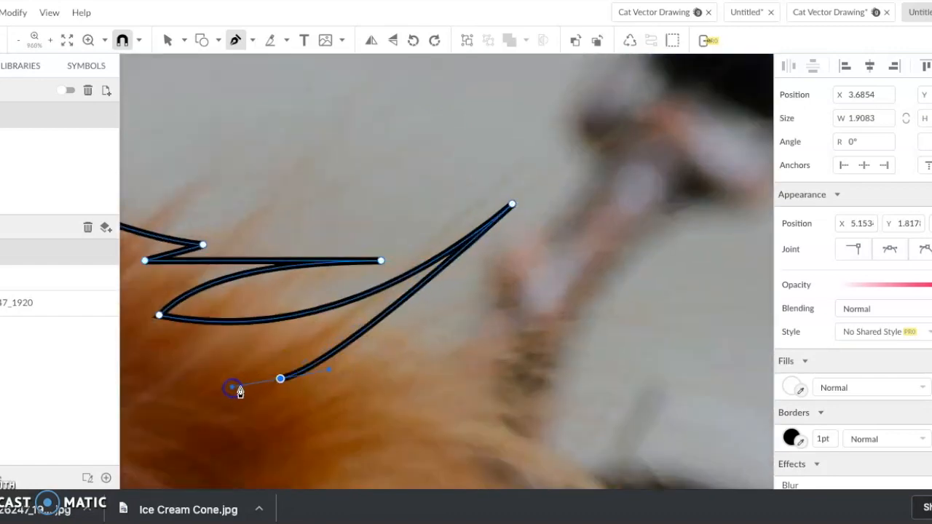
scroll(316, 373, "down", 5)
Step: Trace a third hair tuft above the ear, widening the path to about 2.14 inches and curving back to the fur
left_click(303, 375)
left_click_drag(424, 357, 495, 360)
left_click(425, 356)
scroll(424, 357, "up", 5)
scroll(424, 358, "left", 1)
left_click(345, 300)
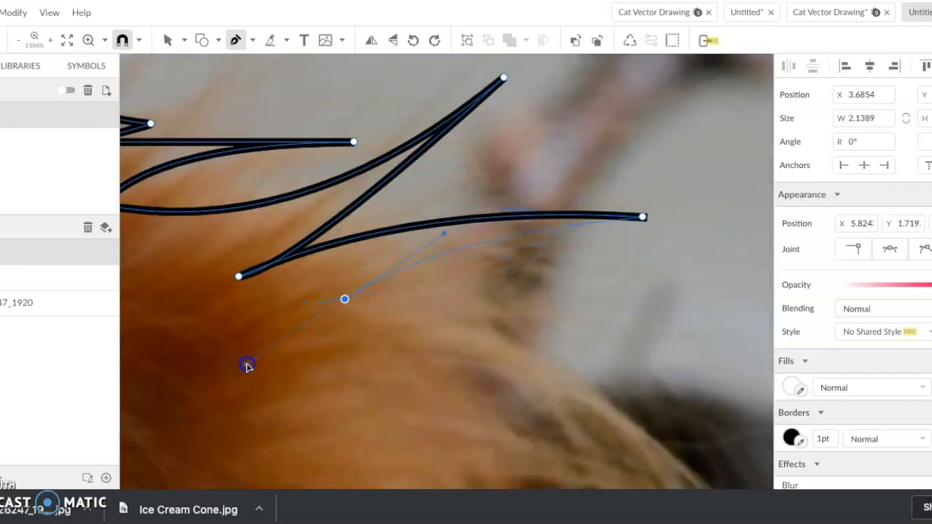
left_click_drag(251, 380, 250, 379)
Step: Trace a long curved lock down beside the upper ear, widening the path to about 2.46 inches, and return to the ear's edge
scroll(388, 322, "down", 4)
left_click(370, 314)
scroll(520, 393, "down", 3)
left_click_drag(600, 401, 638, 523)
left_click(601, 402)
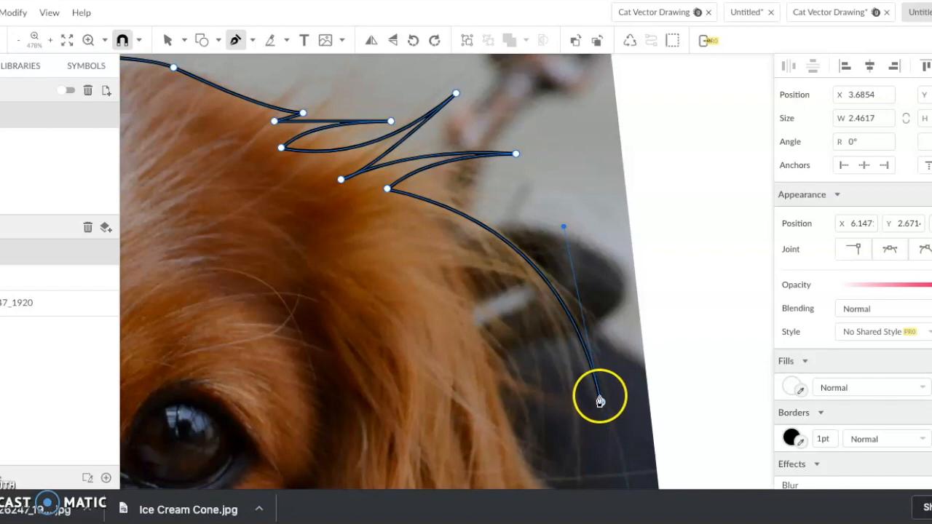
mouse_move(457, 267)
left_mouse_down()
mouse_move(450, 264)
mouse_move(447, 281)
left_mouse_up()
left_click(457, 266)
scroll(458, 266, "down", 3)
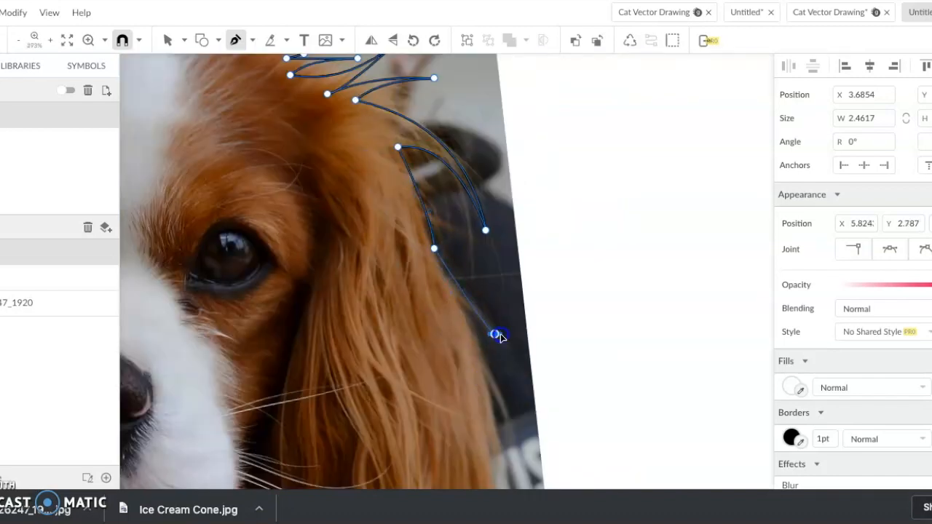
Step: Continue the path down the outer edge of the ear with pointed fur locks, to about 2.61 inches wide overall
scroll(463, 324, "down", 2)
left_click(506, 254)
left_click(469, 223)
left_click_drag(510, 375, 511, 460)
scroll(510, 379, "down", 4)
left_click_drag(496, 407, 480, 455)
scroll(505, 323, "down", 3)
left_click_drag(495, 301, 505, 339)
left_click_drag(532, 449, 534, 477)
mouse_move(520, 408)
left_mouse_down()
mouse_move(512, 398)
mouse_move(517, 415)
left_mouse_up()
scroll(517, 401, "down", 2)
Step: Trace hanging fur tips below the ear's outer part and run the path back up into the ear hair
scroll(536, 421, "up", 3)
left_click(466, 261)
left_click(423, 399)
left_click_drag(399, 223, 412, 148)
left_click_drag(418, 275, 428, 219)
left_click(430, 146)
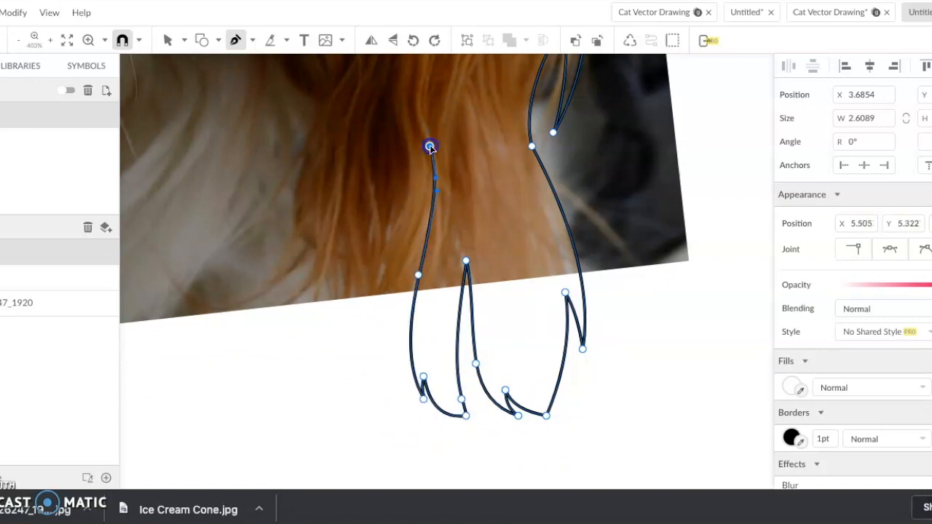
Step: Trace the remaining pointed fur locks along the ear's lower end and turn up its inner edge
left_click(391, 433)
left_click_drag(365, 275, 370, 206)
left_click_drag(364, 326, 374, 189)
left_click(382, 211)
left_click(342, 332)
left_click(333, 255)
left_click(296, 352)
left_click(313, 240)
left_click_drag(296, 210, 297, 182)
Step: Carry the path up the inner edge of the ear to a corner point beside the muzzle
scroll(305, 189, "up", 3)
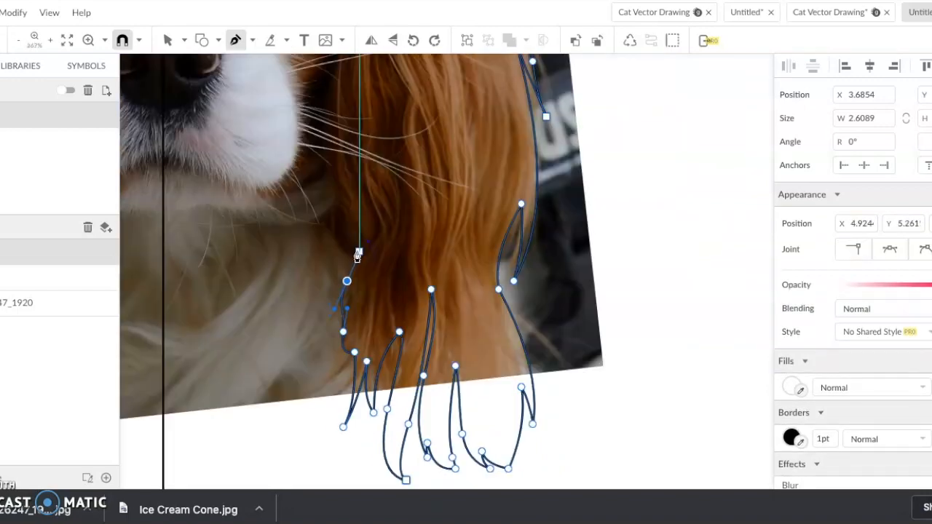
scroll(335, 182, "left", 3)
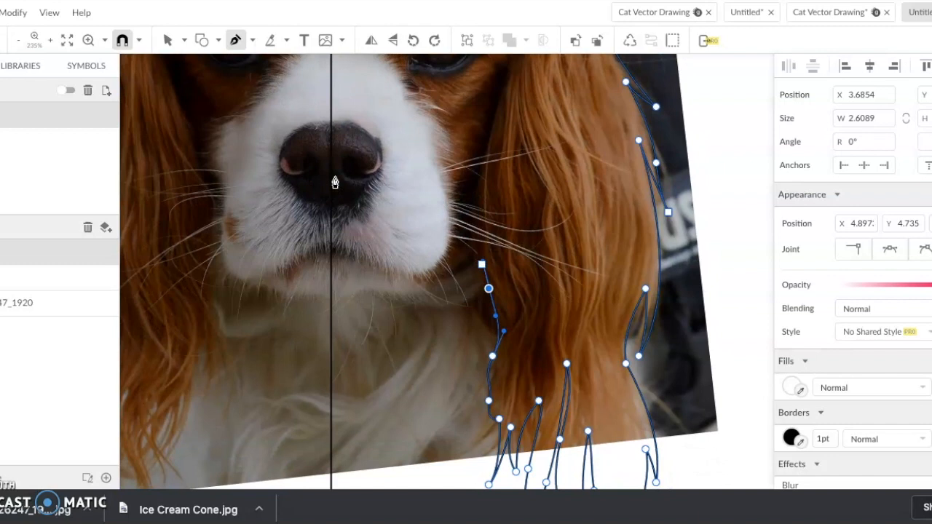
left_click(481, 264)
scroll(484, 266, "up", 5)
left_click_drag(490, 277, 468, 281)
scroll(471, 259, "down", 3)
scroll(471, 259, "left", 3)
scroll(470, 260, "down", 1)
scroll(469, 260, "left", 1)
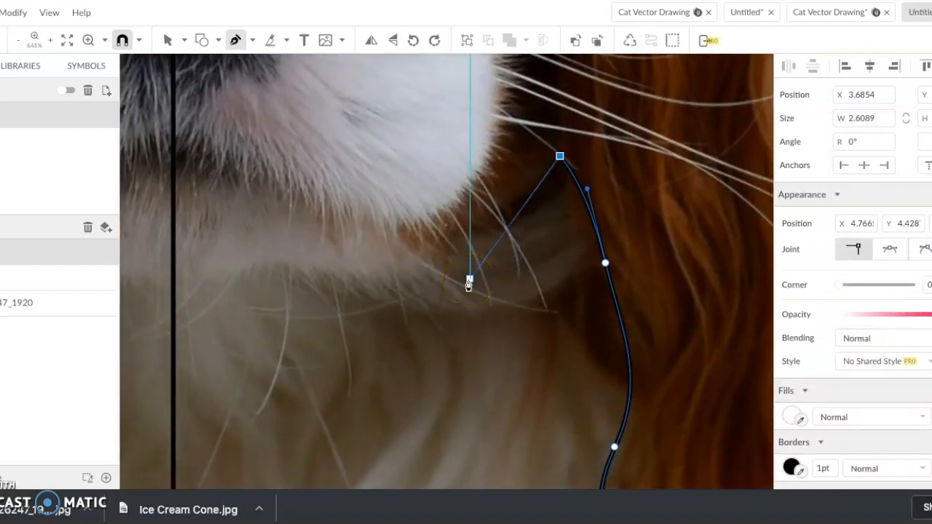
Step: Trace the jaw and chin line from the ear's inner corner and end the path at the vertical guide
left_click_drag(468, 284, 412, 248)
key("ctrl+z")
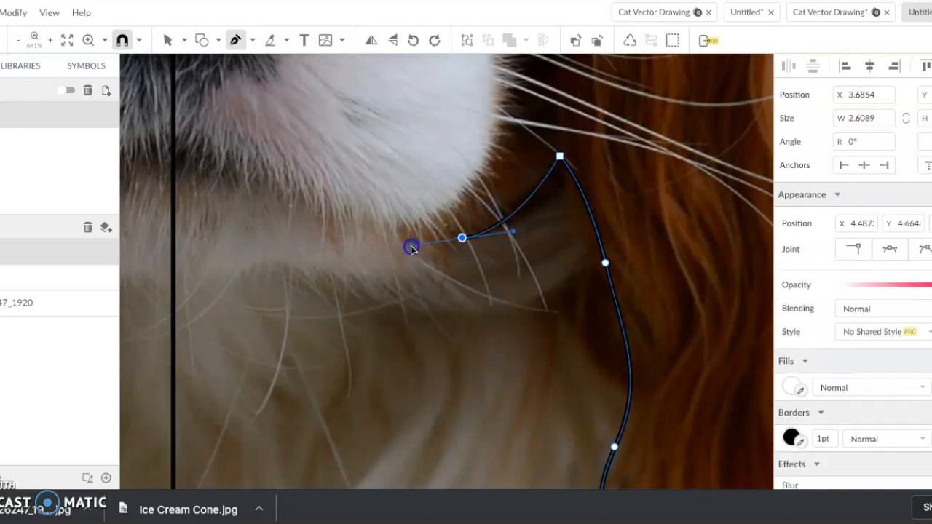
left_click(460, 242)
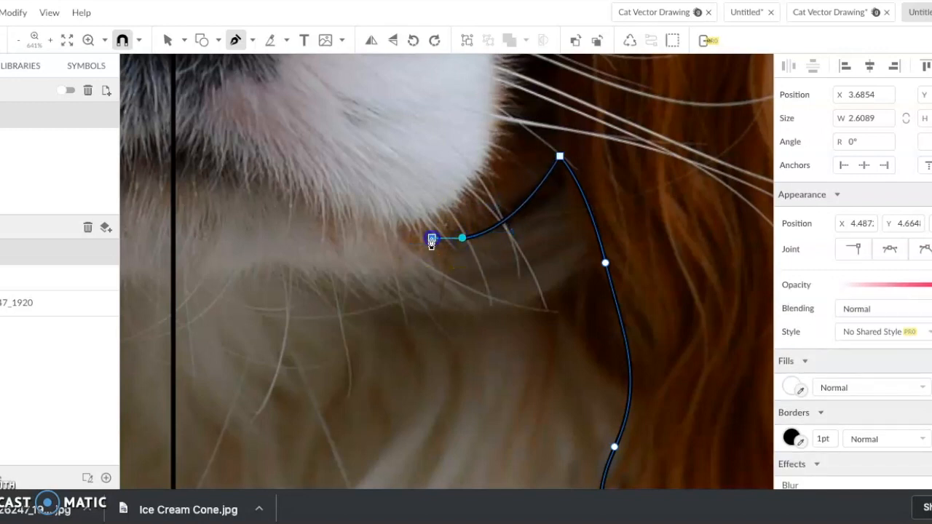
left_click_drag(374, 279, 254, 262)
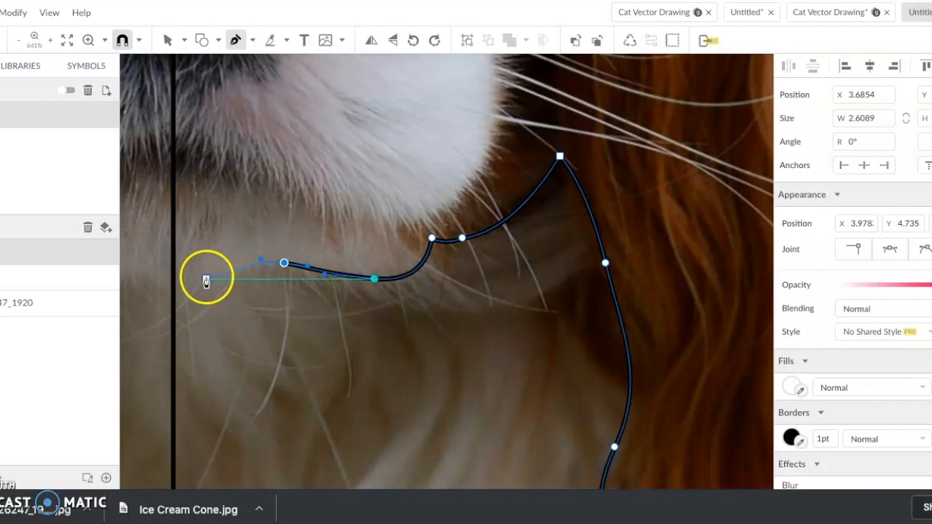
scroll(188, 283, "down", 5)
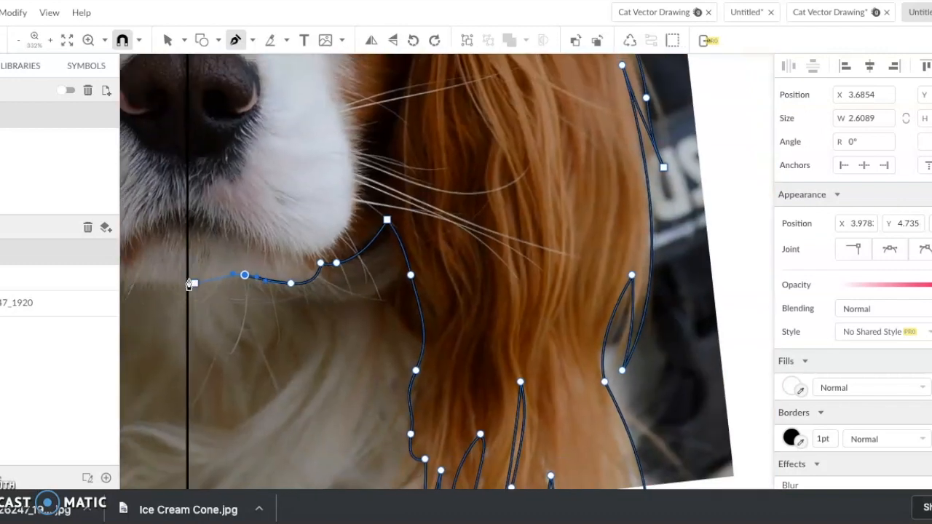
scroll(319, 323, "up", 3)
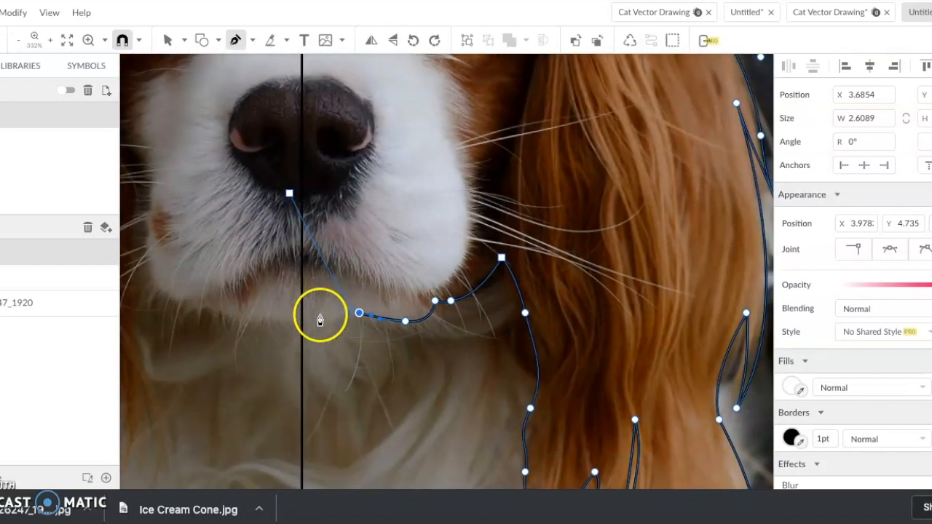
scroll(318, 337, "up", 2)
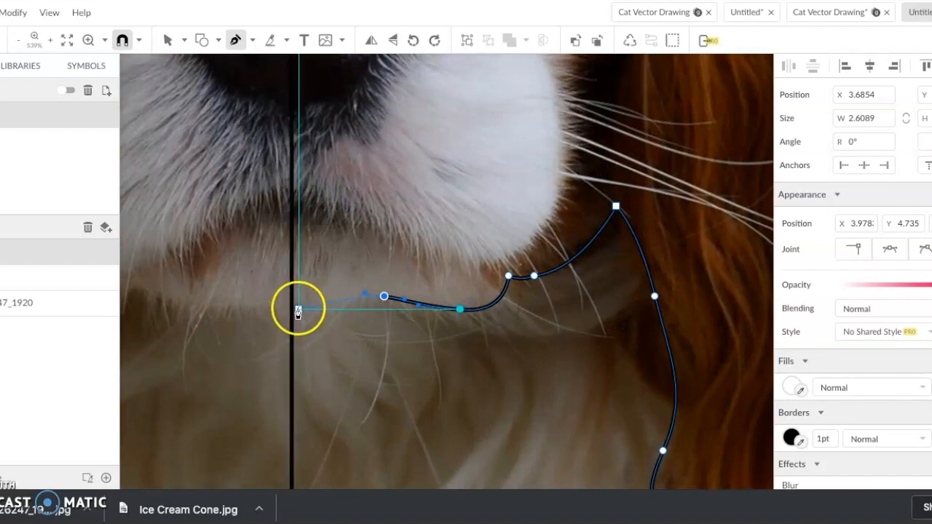
left_click(295, 313)
Step: Stop drawing with the open half-head path complete and select it as a whole object with the Pointer tool
scroll(295, 313, "down", 10)
scroll(384, 337, "left", 1)
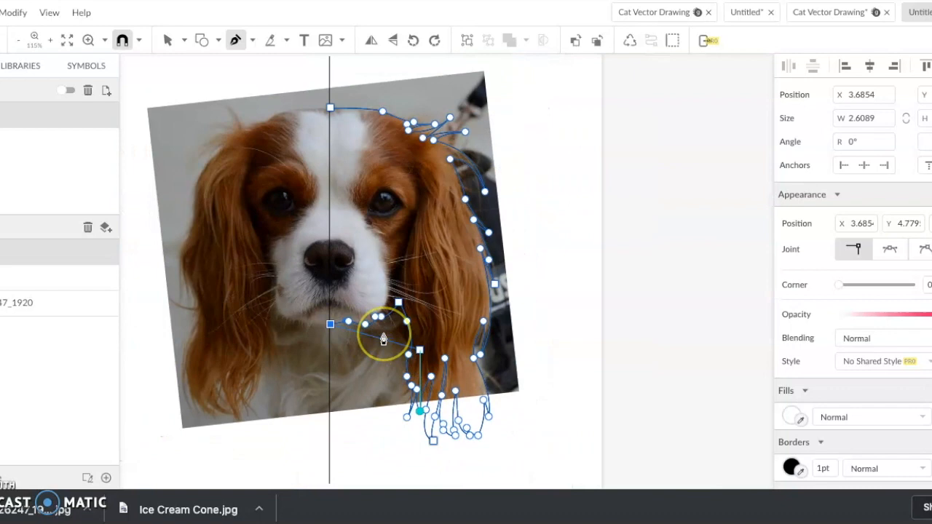
scroll(383, 339, "left", 1)
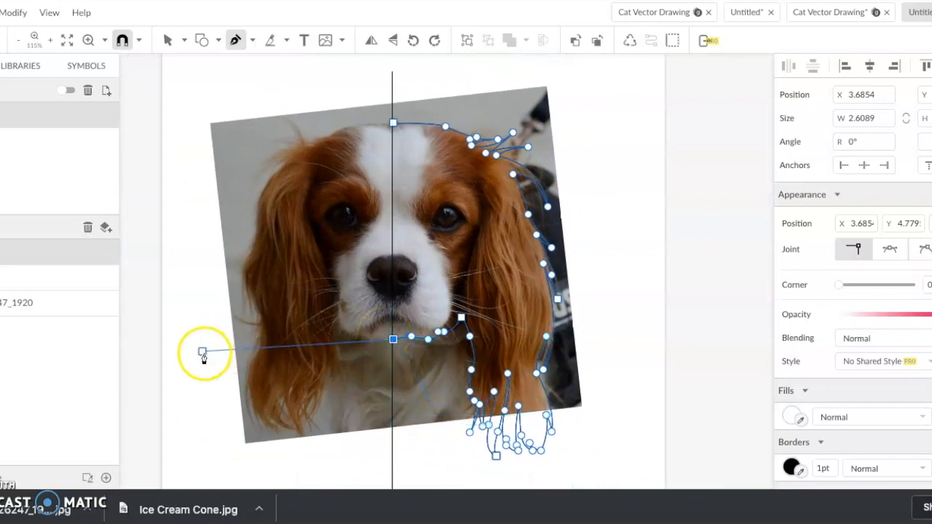
key("v")
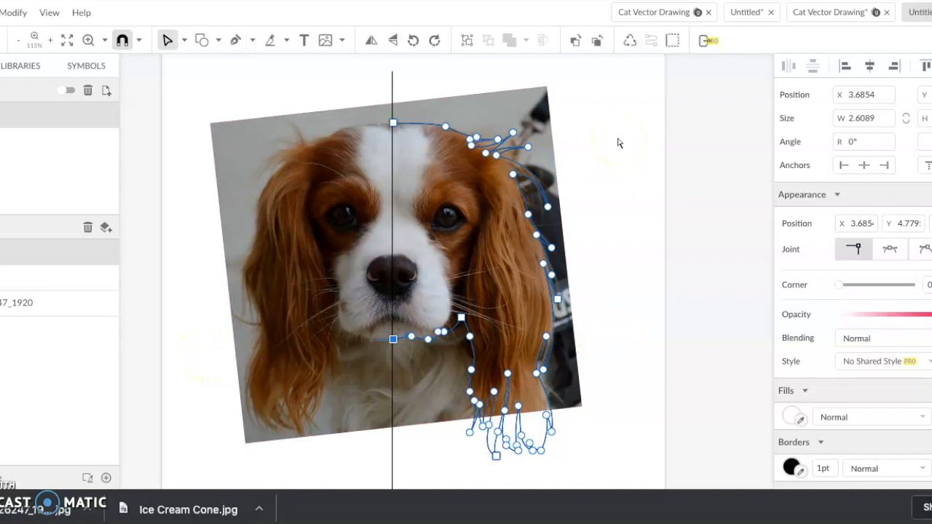
left_click(184, 40)
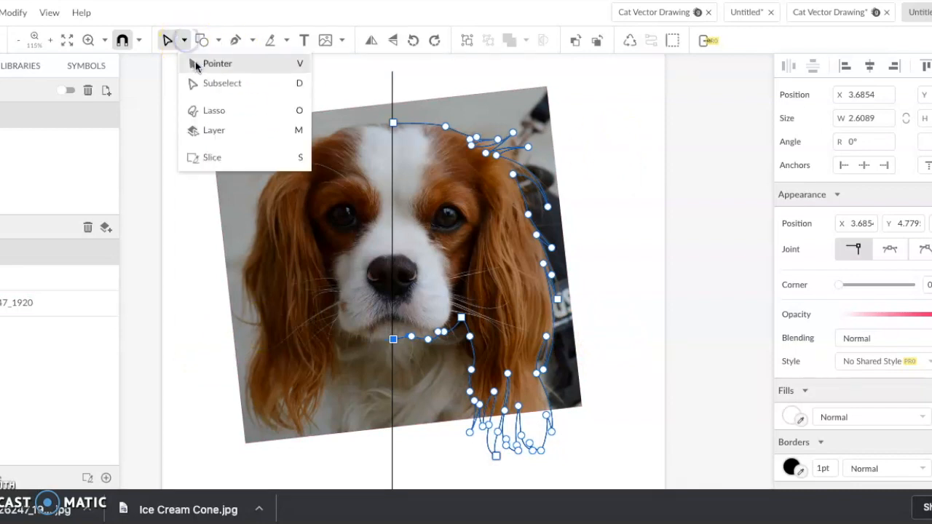
left_click(198, 65)
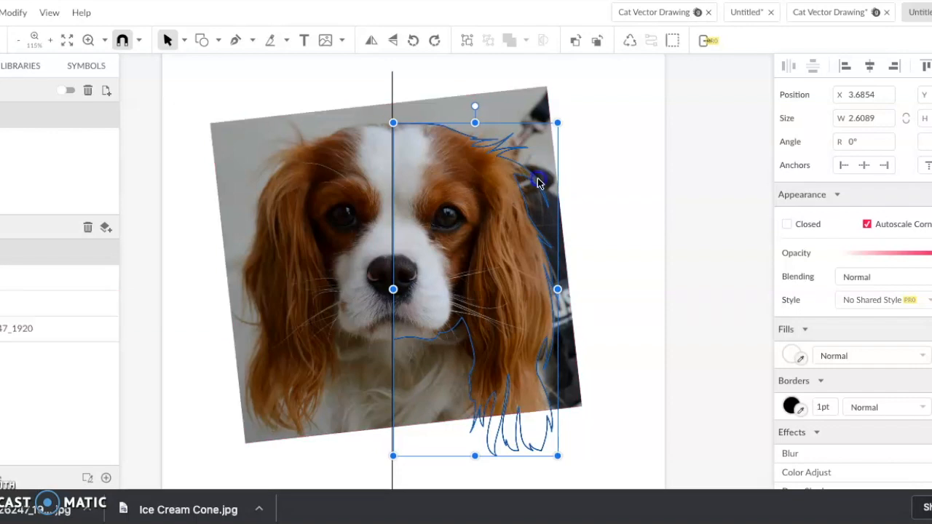
Step: Duplicate the half-head outline and place the copy over the untraced half of the photo
left_click_drag(535, 183, 712, 171)
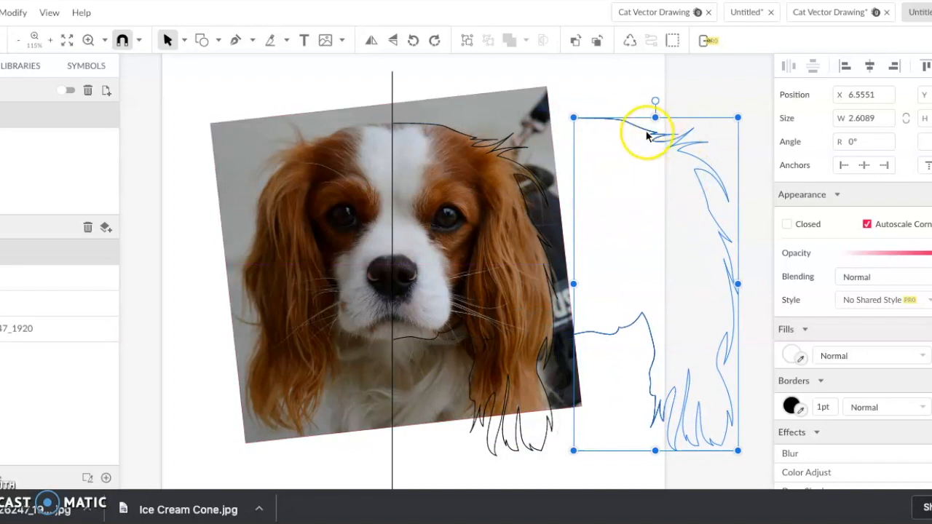
left_click_drag(648, 131, 429, 149)
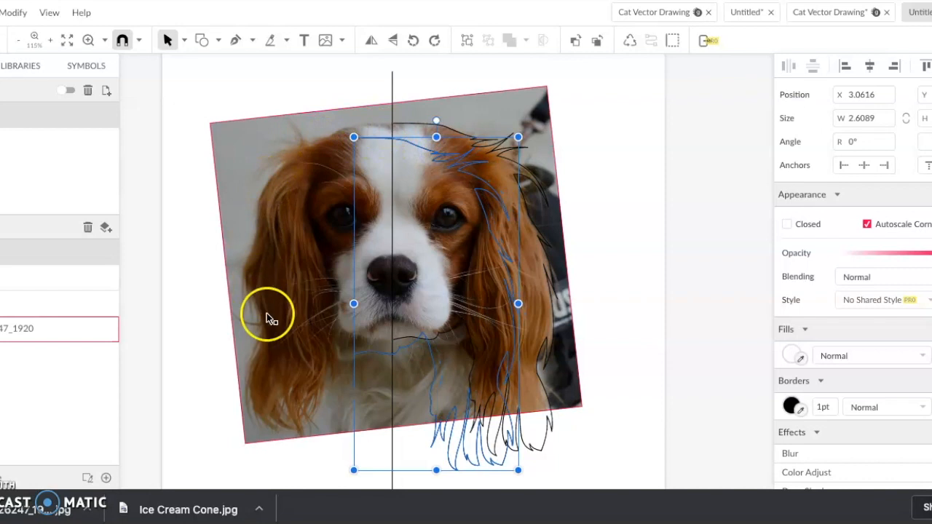
left_click_drag(441, 161, 297, 134)
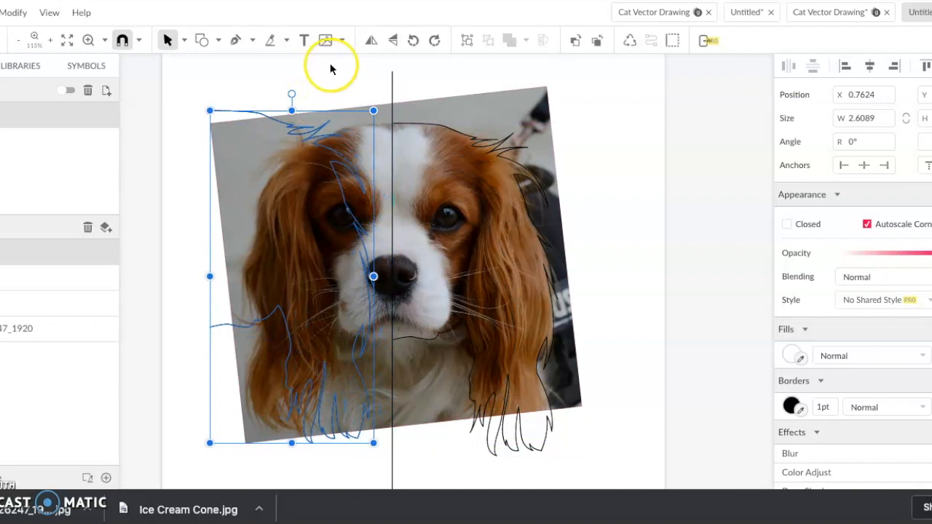
Step: Flip the copied outline horizontally and align its open ends with the original at the vertical guide
left_click(370, 40)
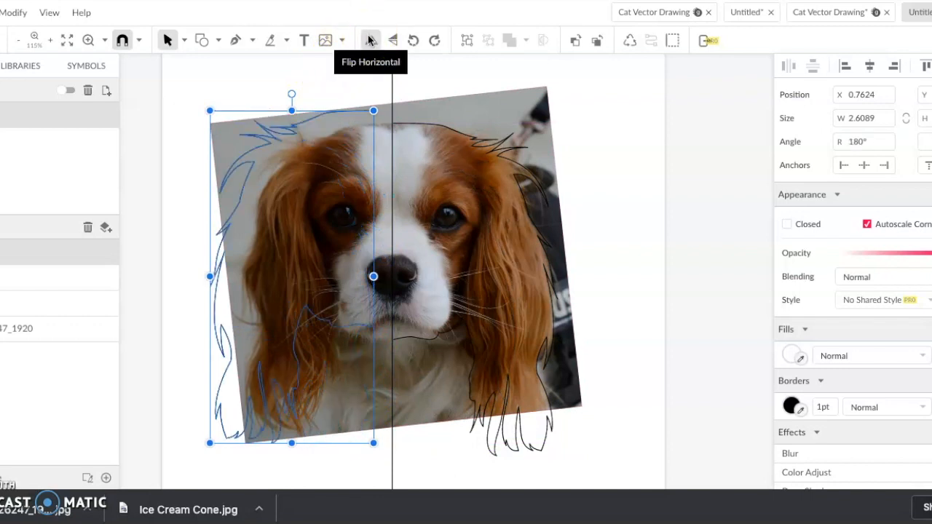
left_click_drag(271, 132, 288, 144)
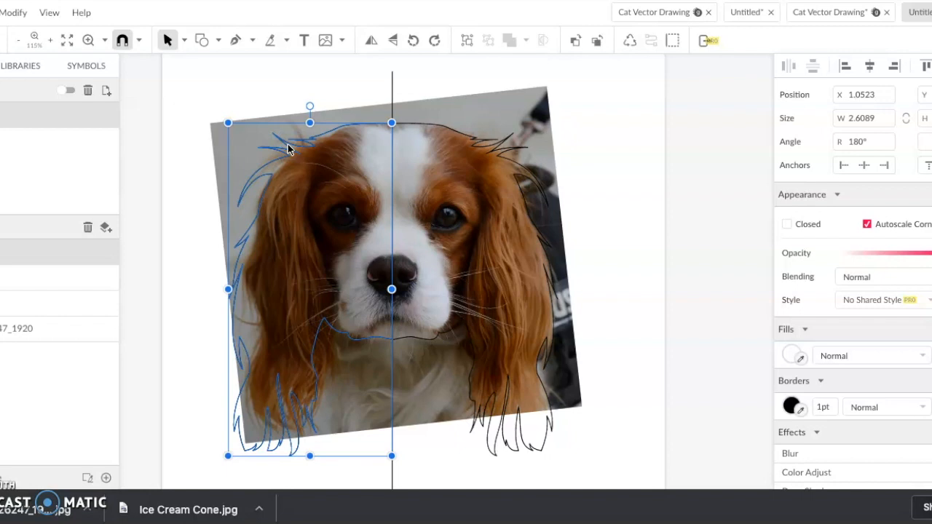
Step: Narrow the flipped outline from its outer side to about 2.50 inches wide to fit the other ear
left_click_drag(230, 289, 234, 290)
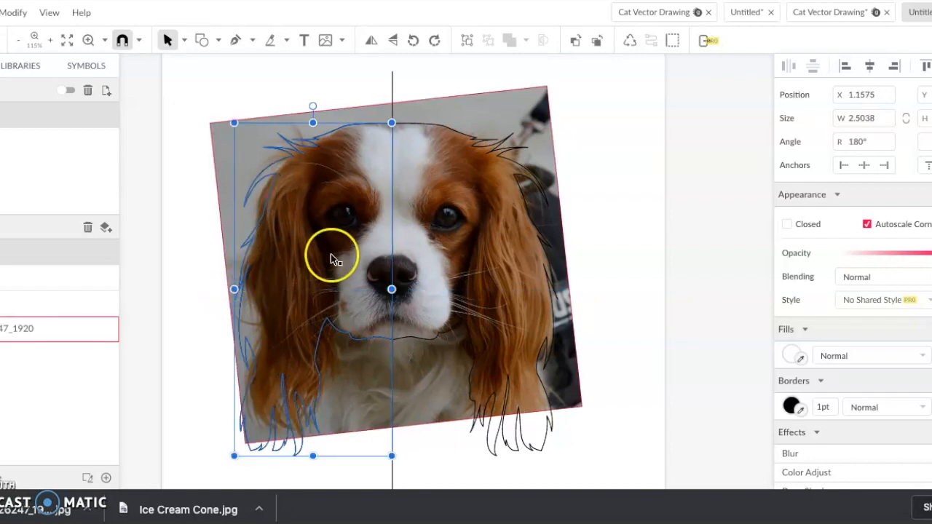
scroll(341, 265, "up", 5)
scroll(341, 265, "down", 6)
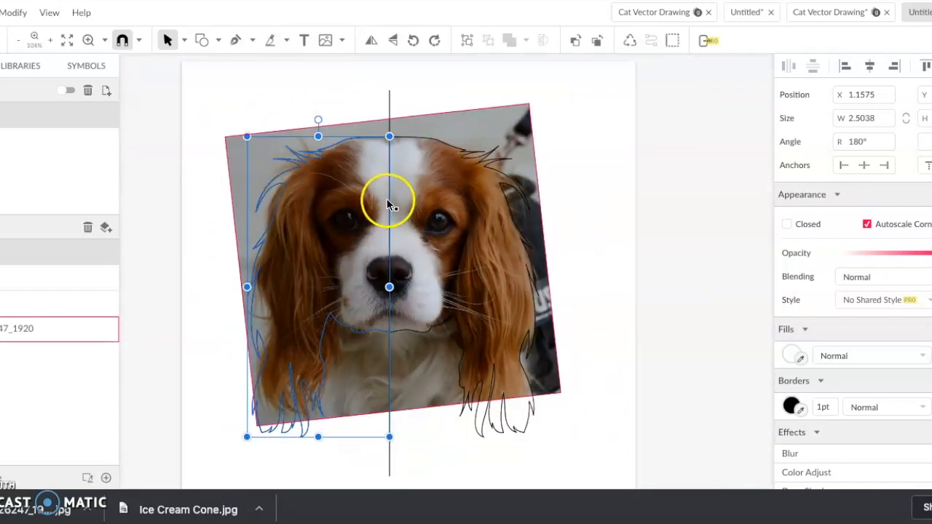
Step: Move the vertical guide line away from the face, past the photo's edge to X about 7.00 inches
left_click(391, 199)
left_click_drag(391, 201, 581, 206)
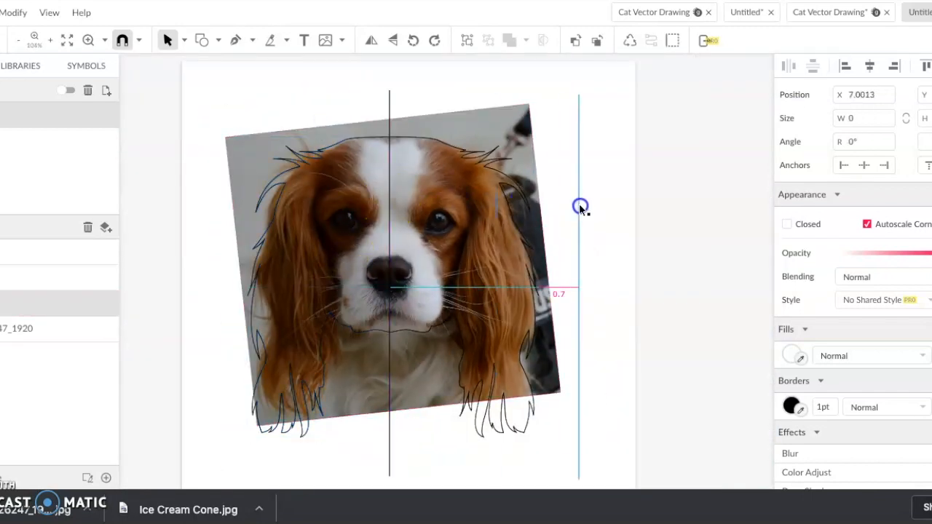
Step: Try to join the original and flipped half-head outlines with Connect Paths Lines
left_click(319, 154)
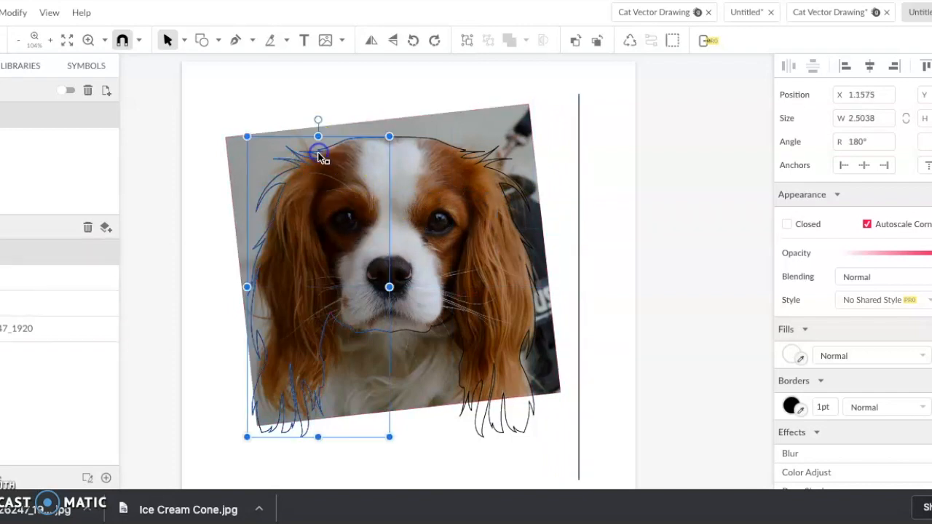
left_click(462, 150)
left_click(477, 158)
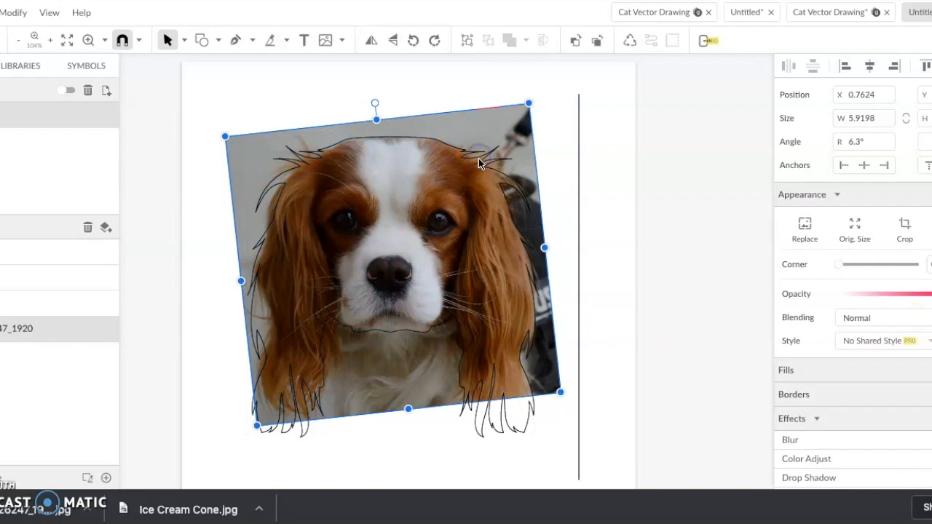
left_click(69, 256)
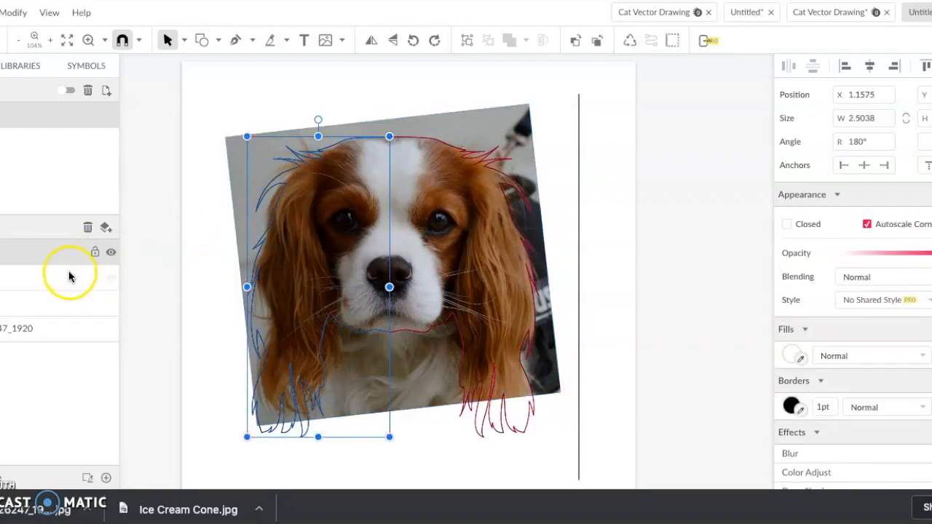
left_click(69, 279)
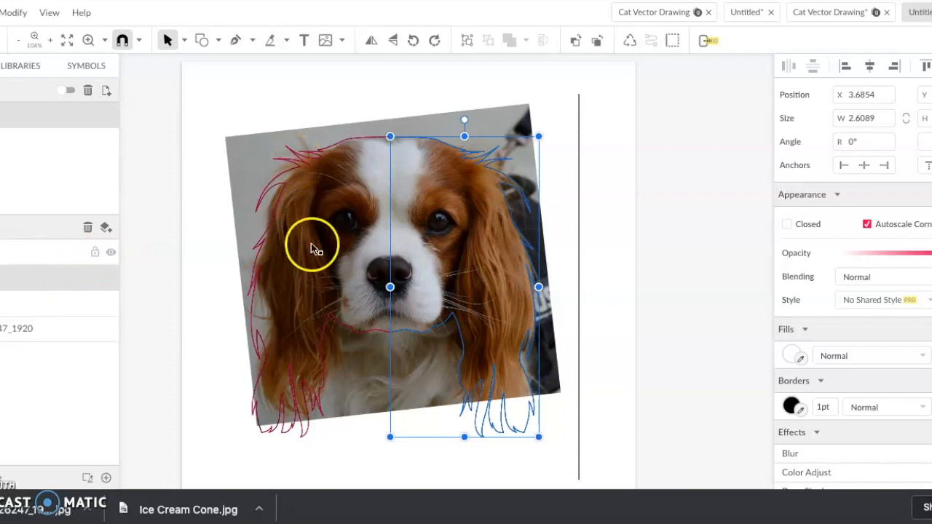
left_click(30, 250, "shift")
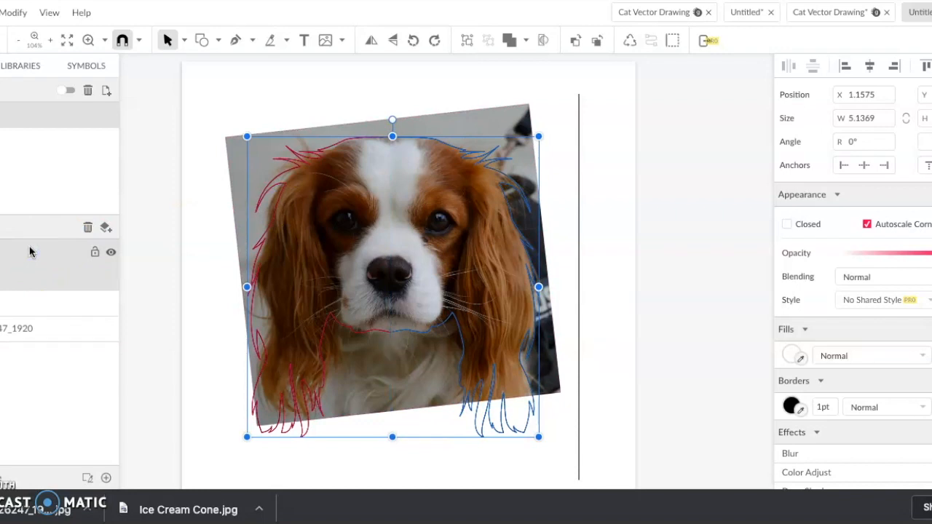
left_click(13, 13)
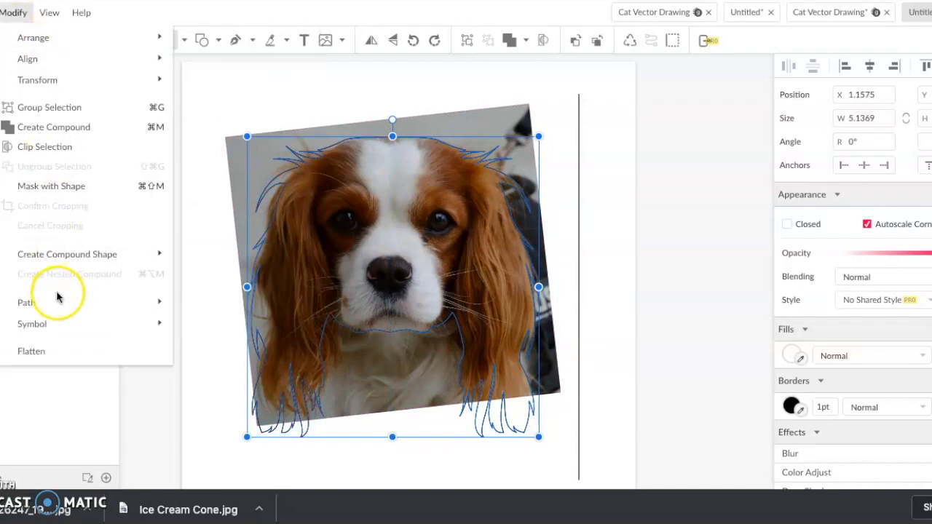
mouse_move(57, 304)
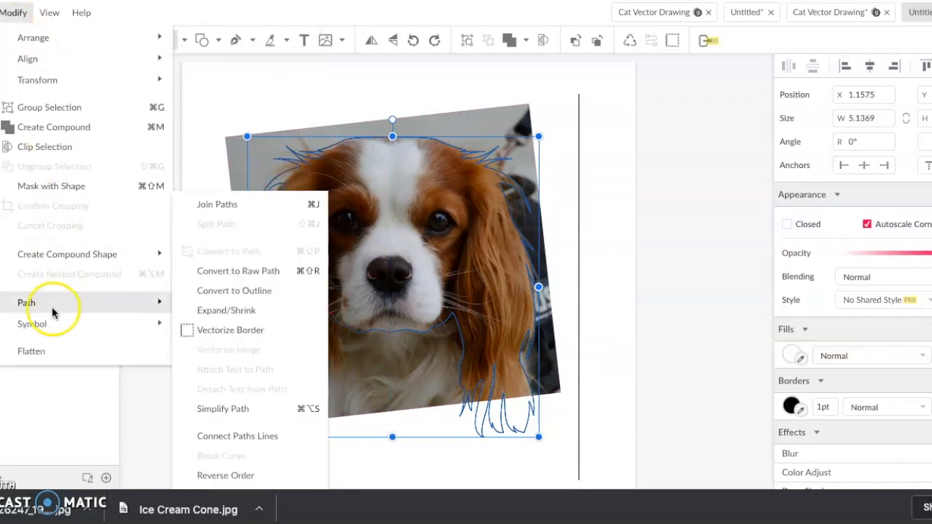
left_click(235, 437)
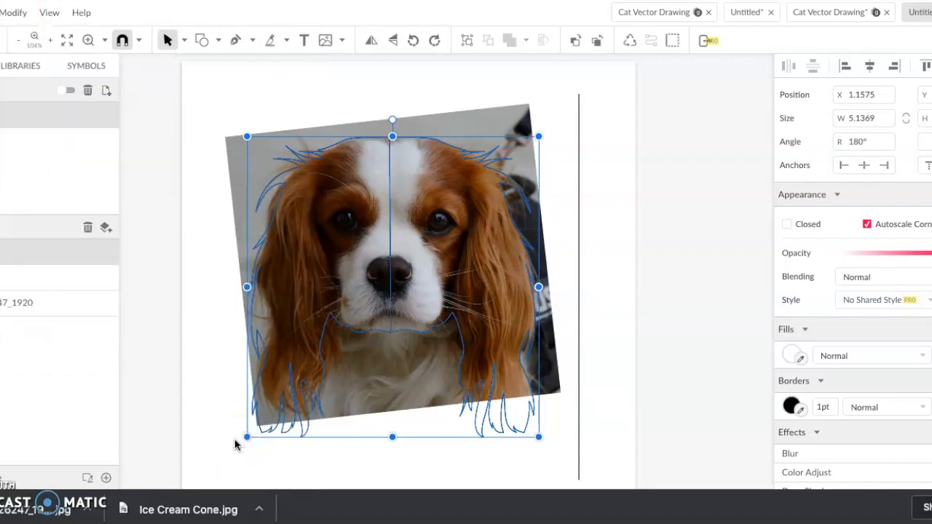
Step: Examine up close how the two half outlines are joined at the chin and at the crown of the head
left_click(364, 357)
scroll(364, 355, "up", 10)
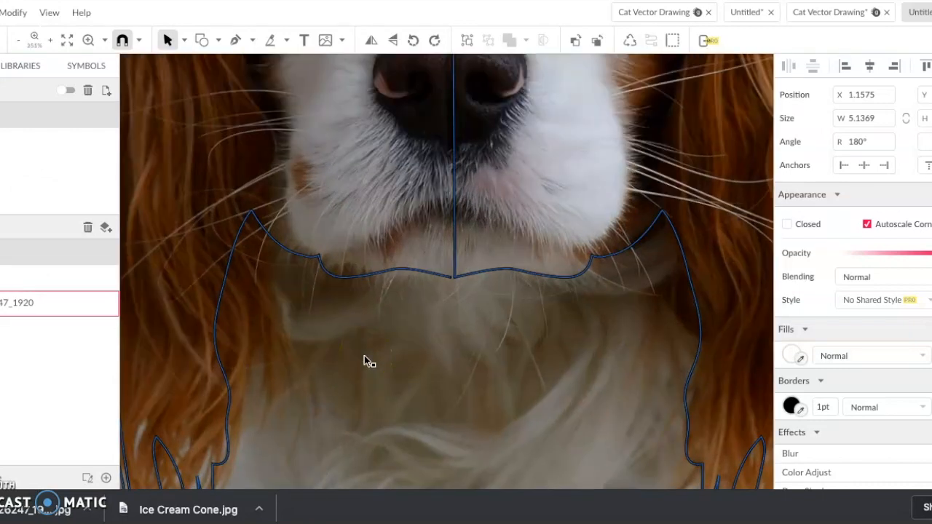
scroll(389, 387, "up", 15)
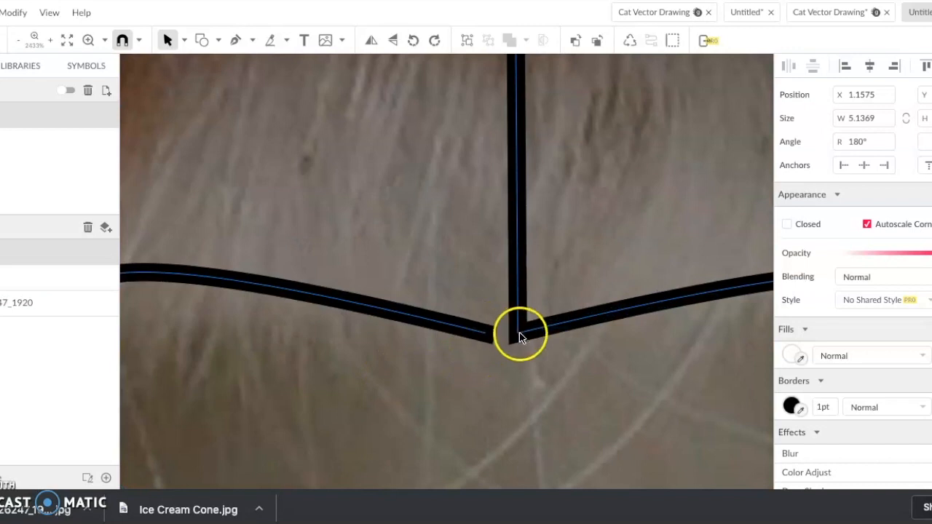
scroll(517, 333, "down", 20)
scroll(517, 333, "up", 4)
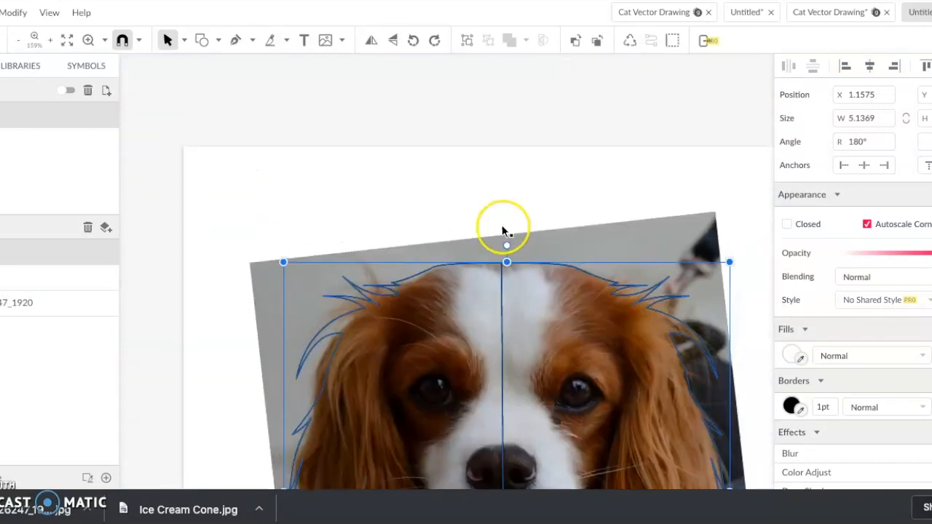
scroll(502, 228, "up", 10)
scroll(501, 393, "down", 2)
scroll(520, 269, "up", 6)
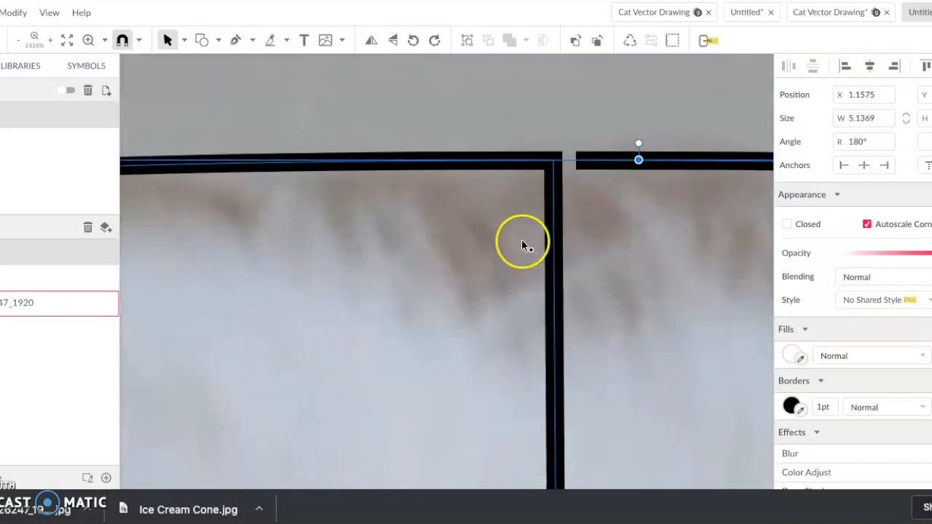
scroll(549, 164, "down", 6)
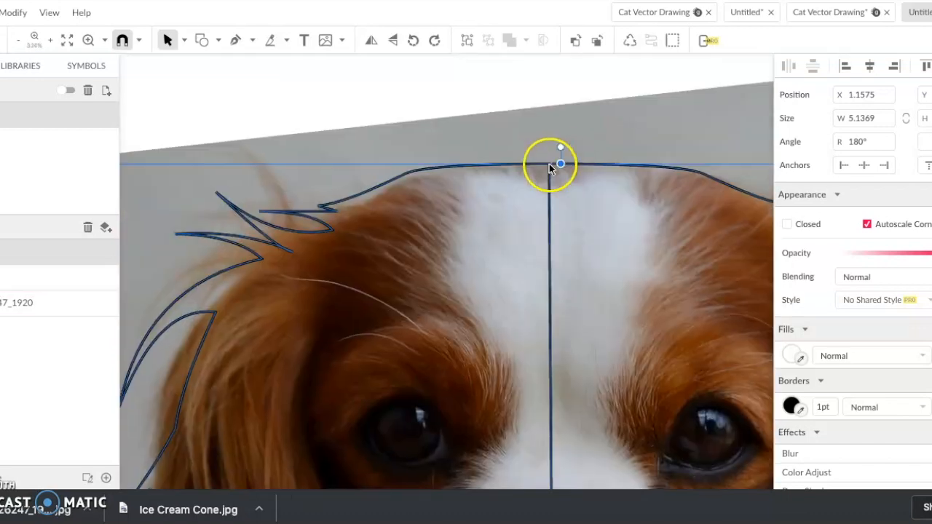
scroll(533, 345, "down", 5)
scroll(533, 345, "up", 4)
scroll(540, 415, "down", 2)
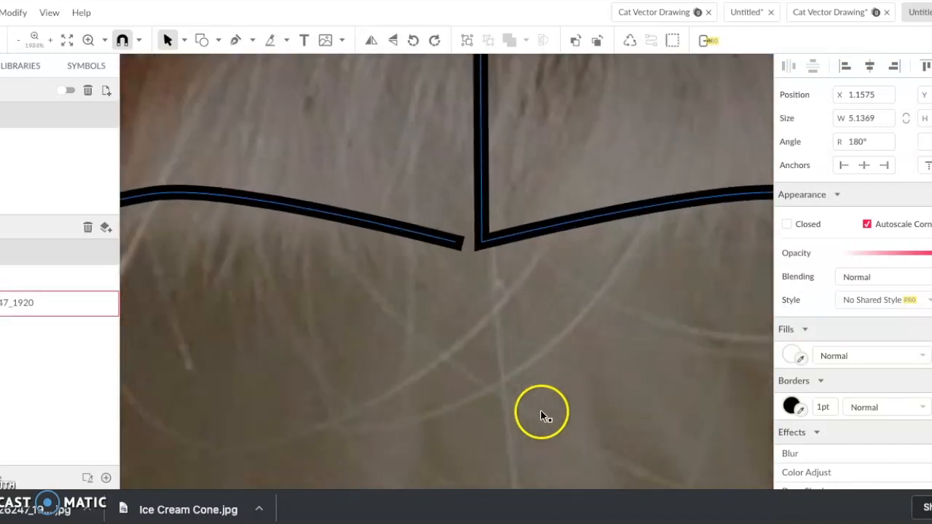
scroll(470, 270, "up", 5)
scroll(482, 321, "down", 10)
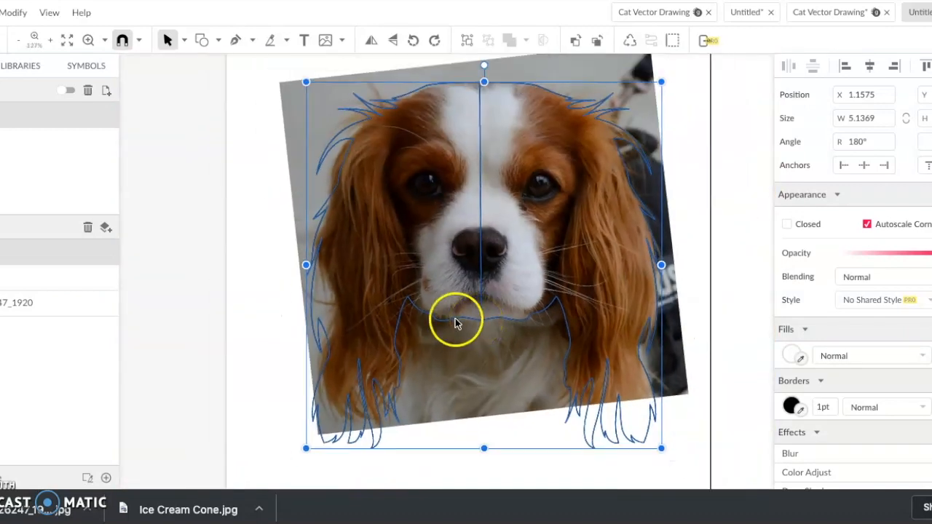
scroll(473, 323, "up", 9)
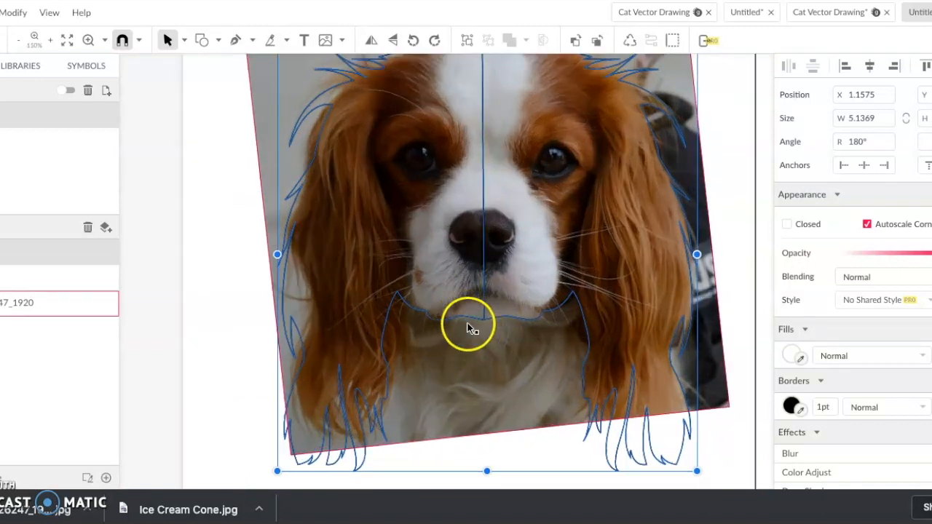
scroll(576, 290, "down", 7)
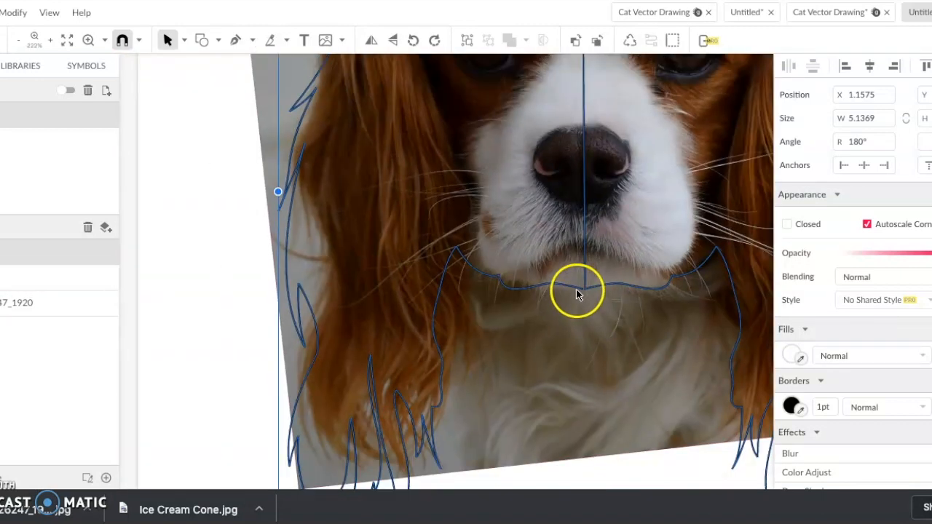
scroll(290, 284, "down", 3)
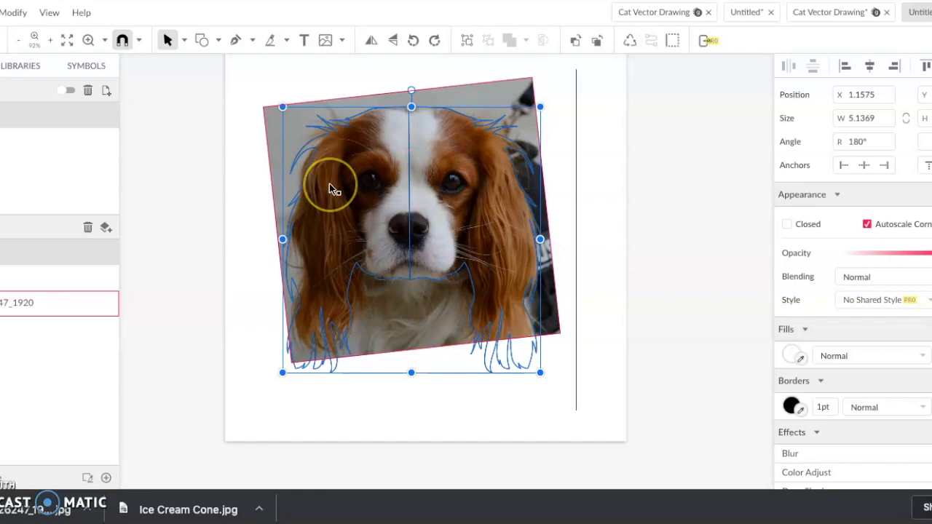
Step: Undo the path connection and reverse the path order of the flipped half-head outline
key("ctrl+z")
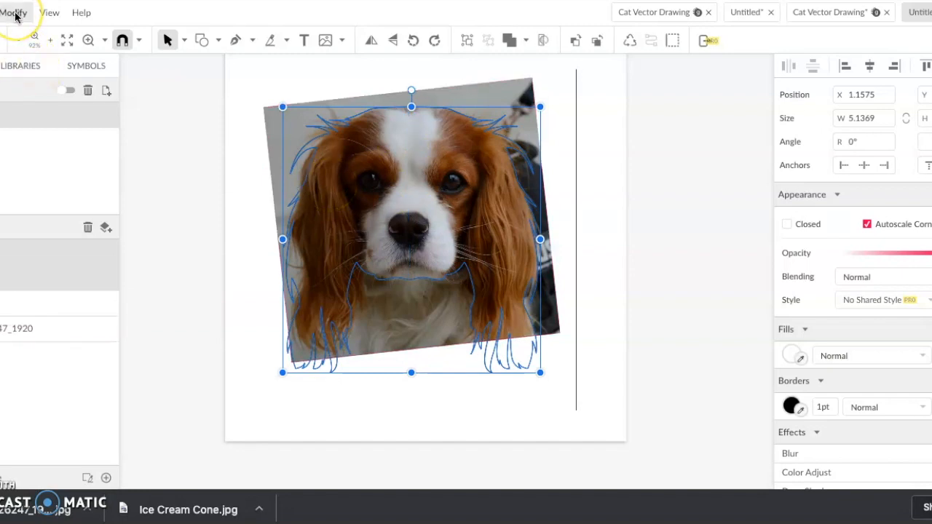
left_click(308, 156)
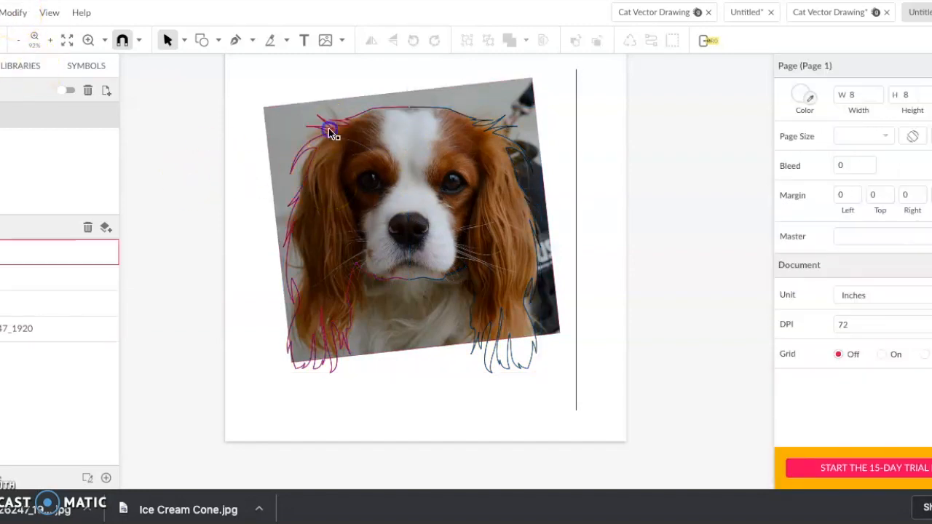
left_click(332, 132)
left_click(13, 13)
mouse_move(59, 257)
mouse_move(68, 305)
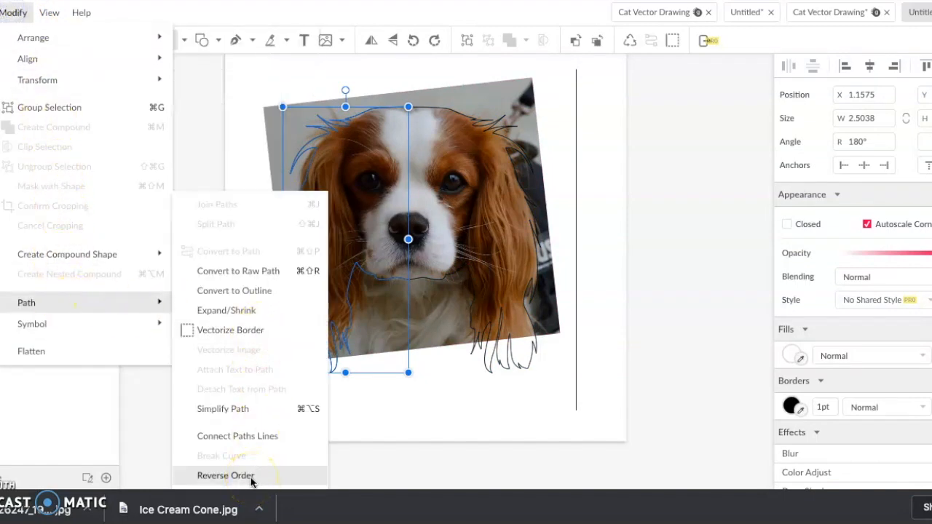
left_click(225, 475)
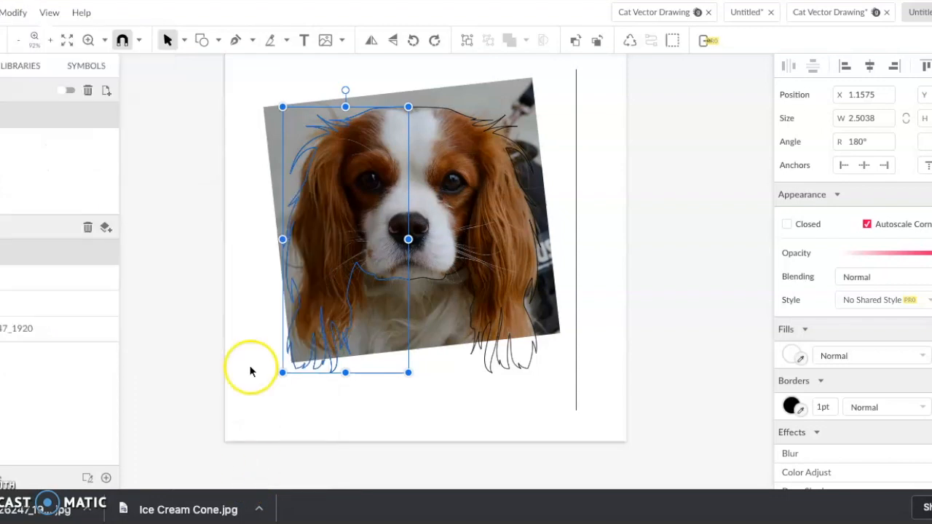
Step: Join the reversed flipped outline and the original half at the chin with Connect Paths Lines
left_click(444, 278, "shift")
left_click(11, 13)
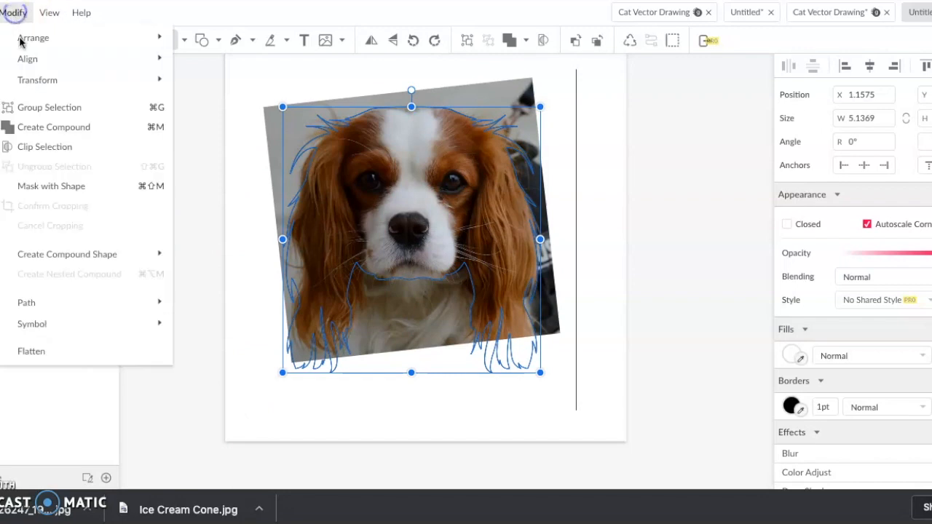
mouse_move(57, 309)
left_click(243, 437)
scroll(460, 229, "up", 5)
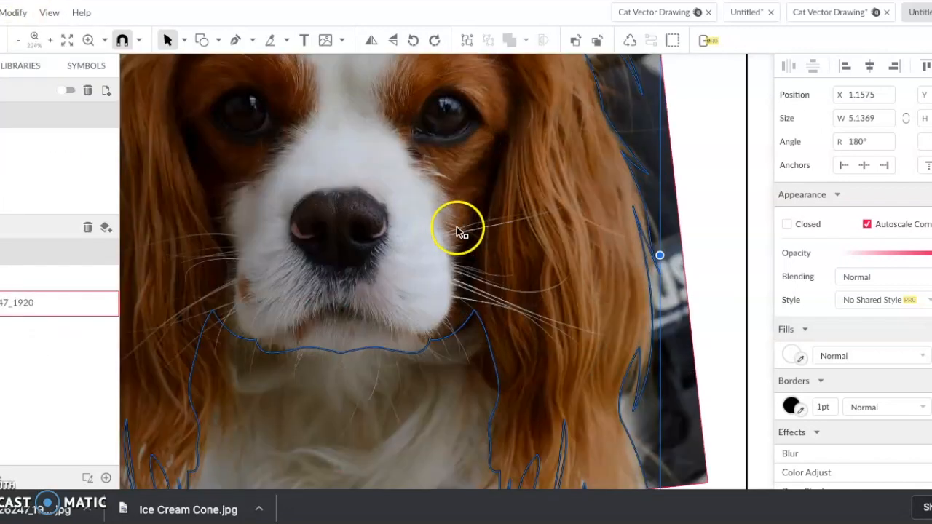
scroll(375, 362, "up", 15)
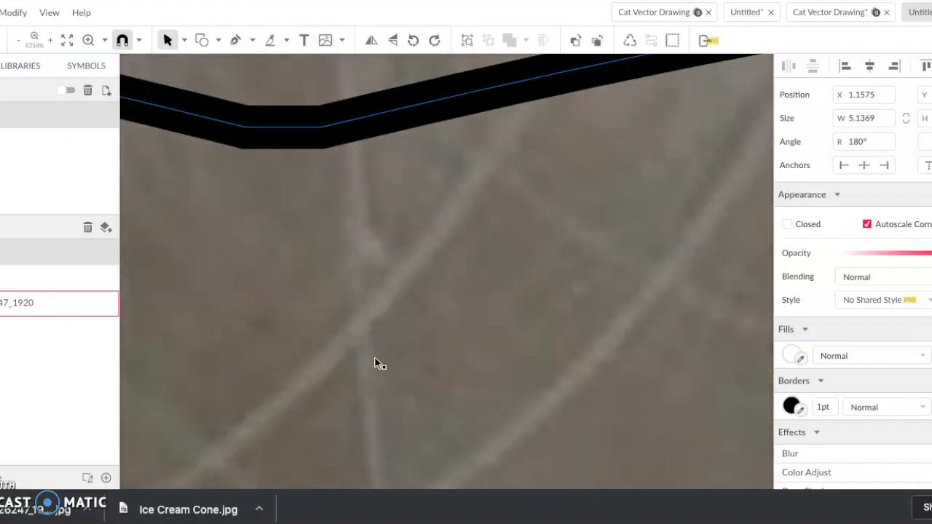
scroll(307, 288, "up", 1)
scroll(307, 289, "left", 1)
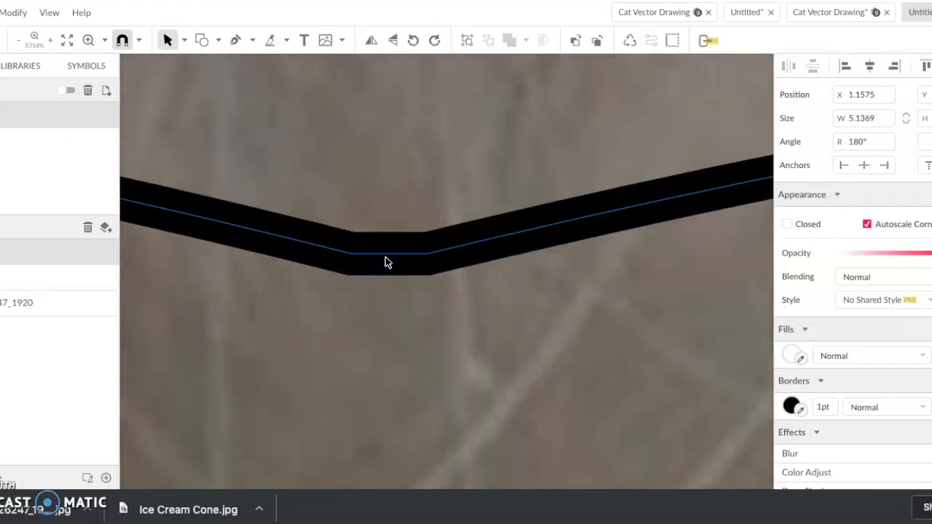
scroll(385, 259, "down", 5)
scroll(386, 263, "down", 14)
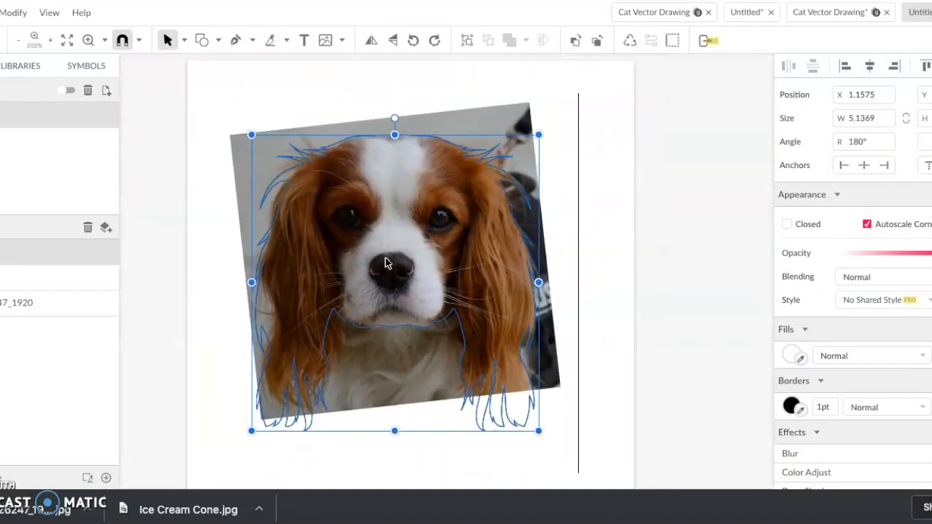
Step: Close the gap between the two open ends at the crown of the head with the Pen tool
left_click(430, 258)
scroll(430, 259, "up", 12)
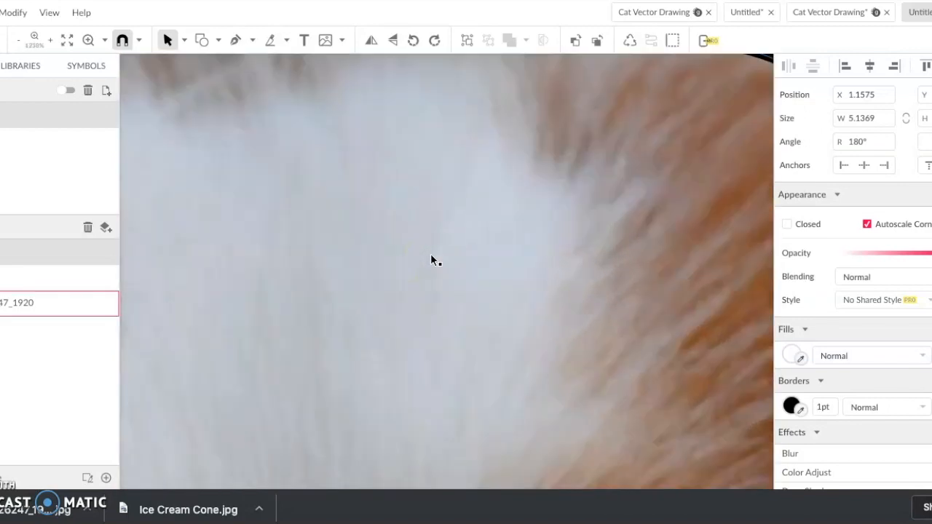
scroll(372, 253, "up", 5)
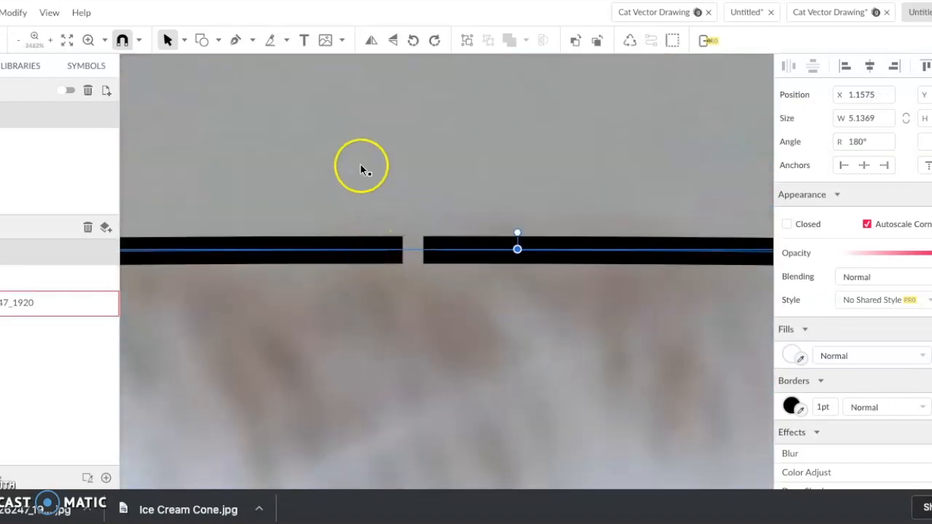
left_click(235, 40)
left_click(388, 249)
left_click(434, 250)
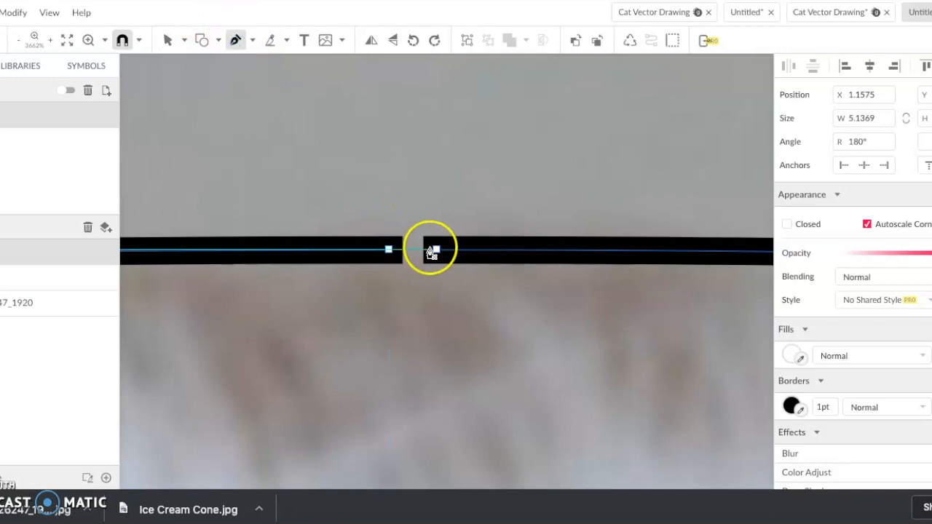
left_click(388, 249)
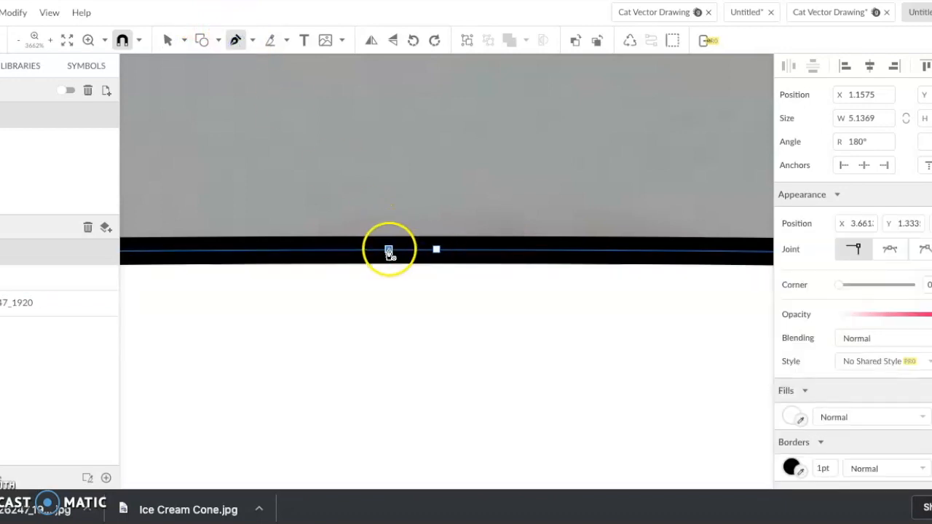
Step: Turn off the white fill of the closed head outline, keeping its 1pt black border
scroll(388, 251, "down", 7)
scroll(388, 253, "down", 6)
scroll(388, 255, "up", 4)
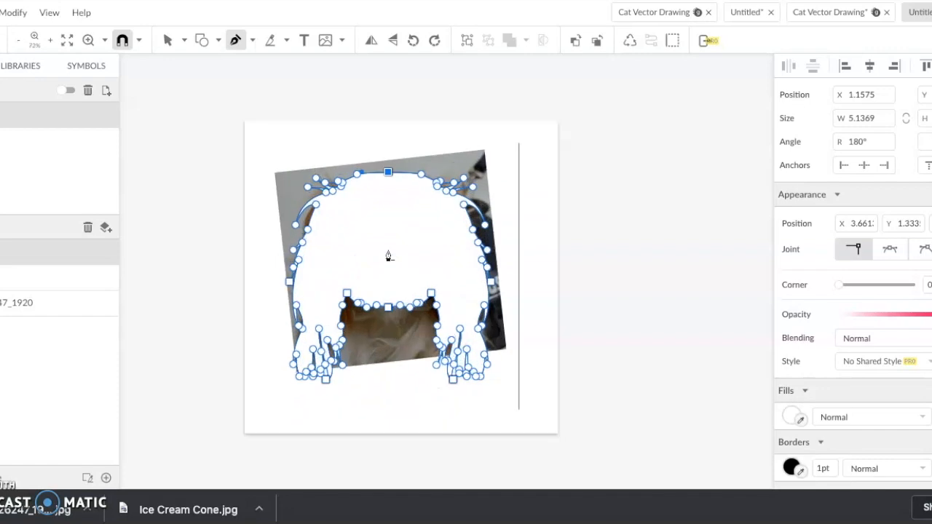
scroll(395, 269, "down", 3)
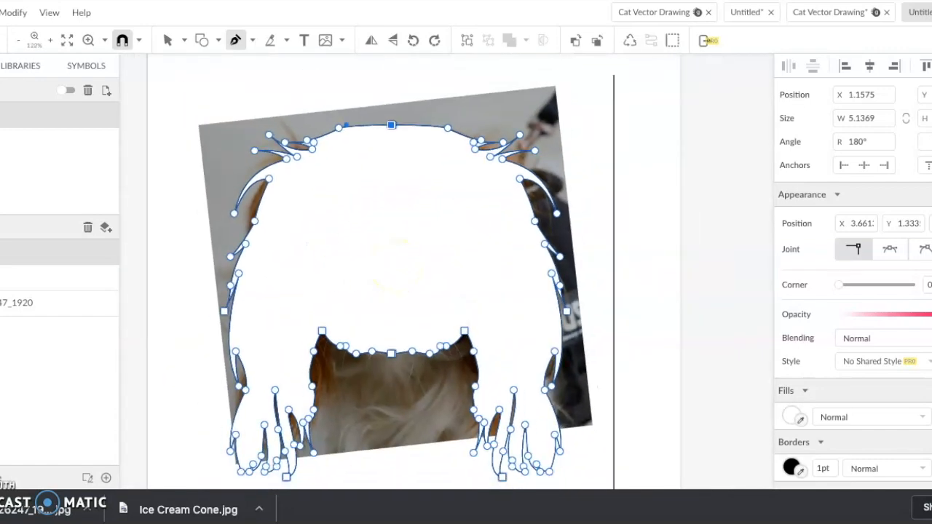
left_click(927, 430)
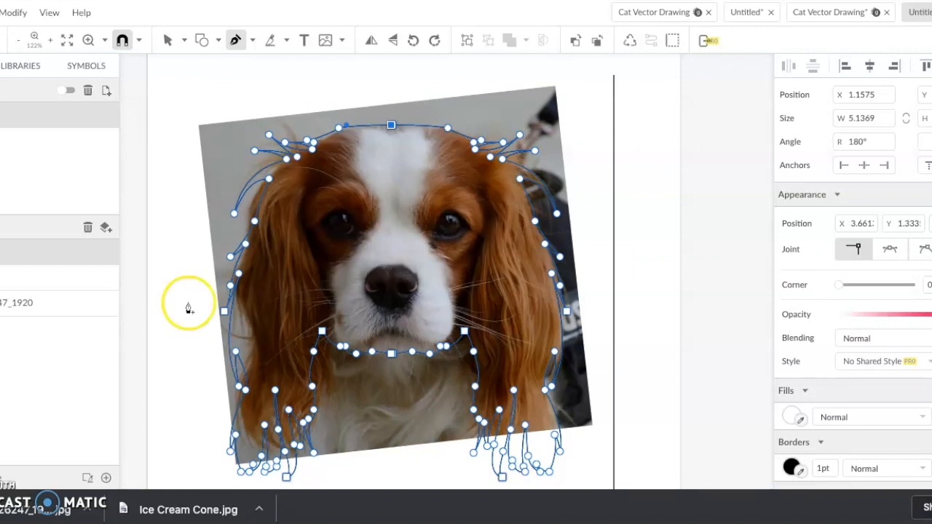